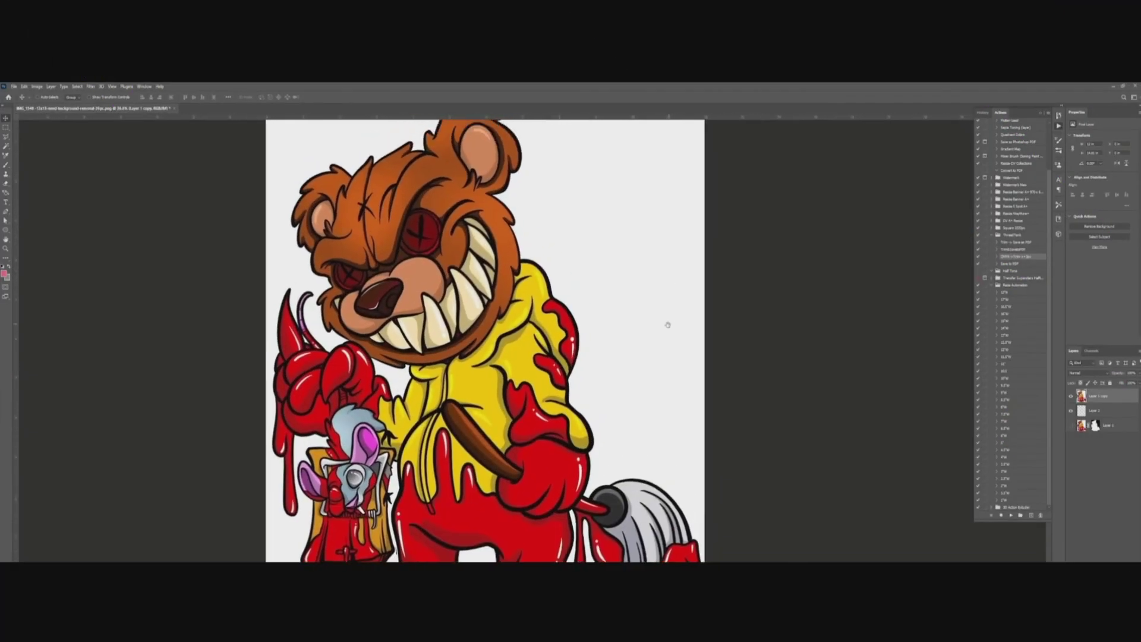
key("e")
mouse_move(672, 275)
left_mouse_down()
mouse_move(674, 163)
mouse_move(699, 168)
mouse_move(693, 219)
mouse_move(597, 242)
mouse_move(652, 310)
left_mouse_up()
key("ctrl+z")
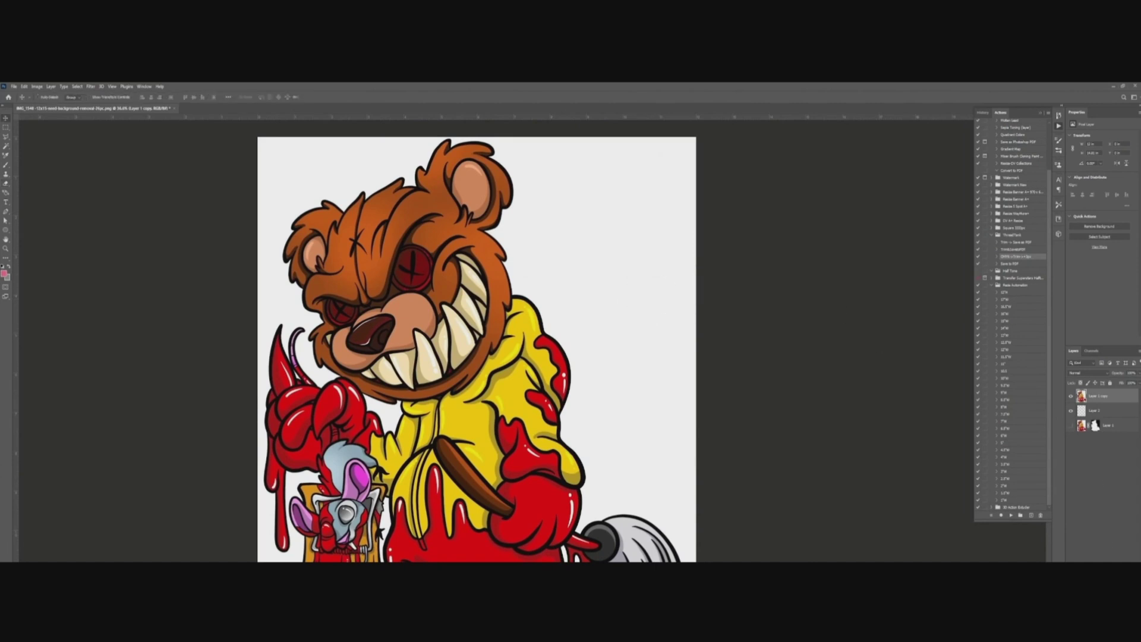
left_click(1095, 395)
left_click_drag(627, 310, 677, 291)
key("ctrl+z")
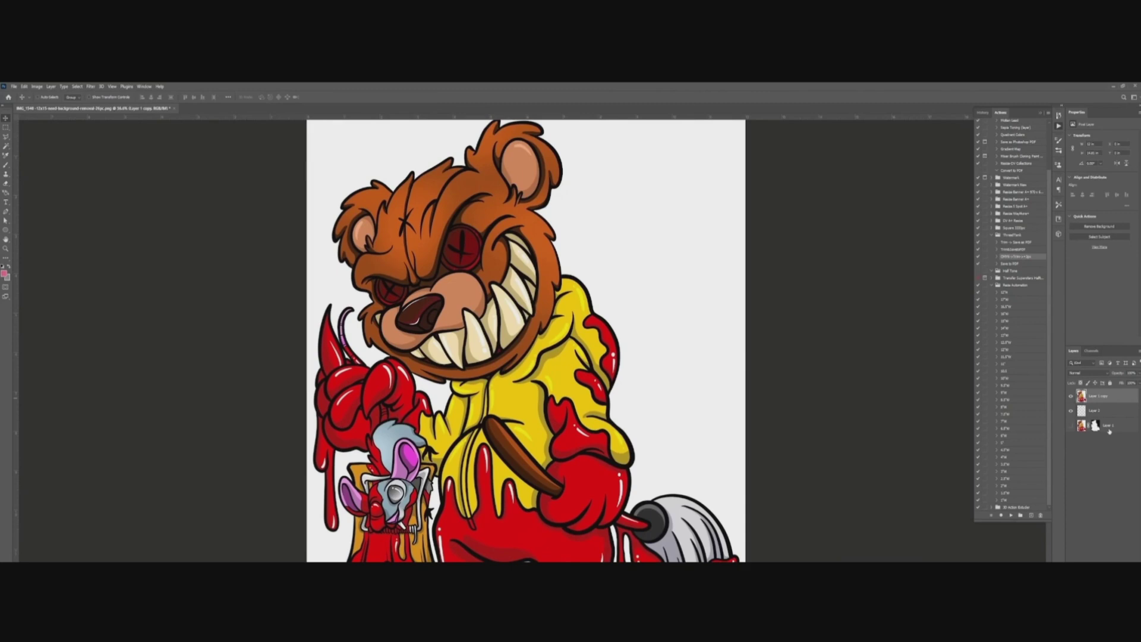
- Delete the two layers beneath the top artwork layer, leaving only the artwork copy
left_click(1109, 431)
key("Delete")
key("Delete")
- Add a white layer mask to the remaining artwork layer
scroll(683, 334, "down", 6)
scroll(671, 362, "up", 10)
scroll(671, 368, "down", 5)
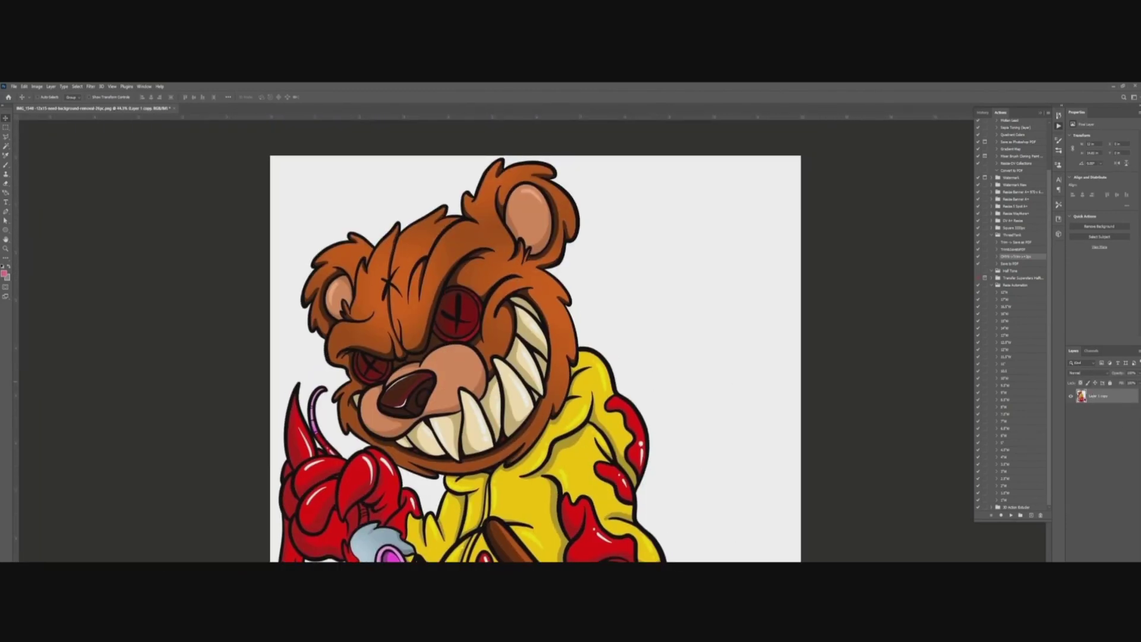
right_click(1106, 400)
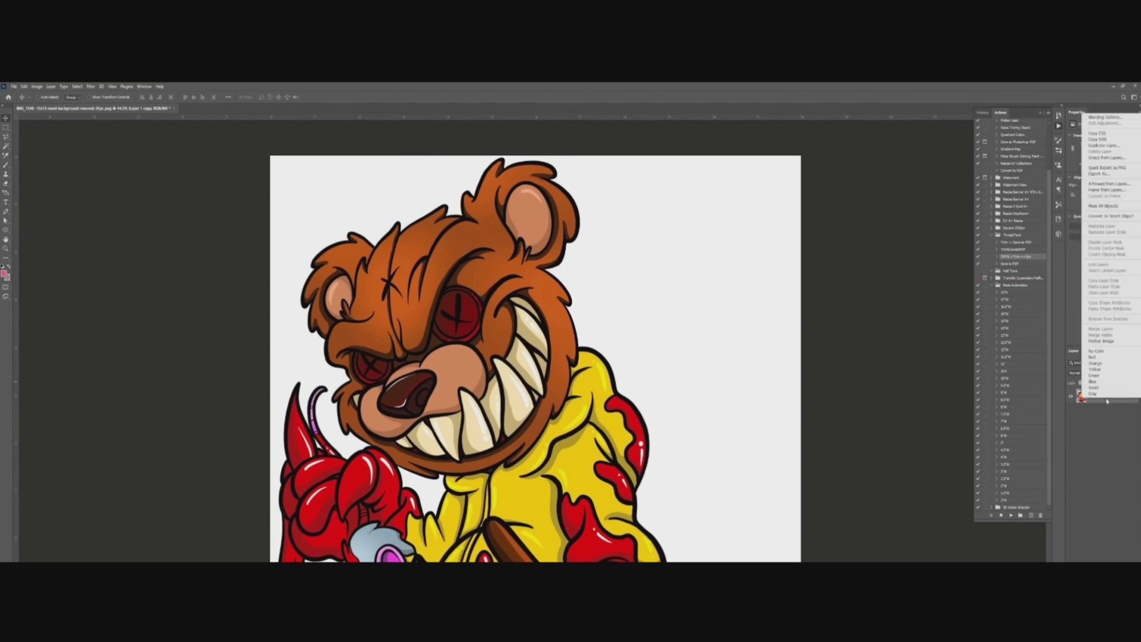
left_click(1091, 524)
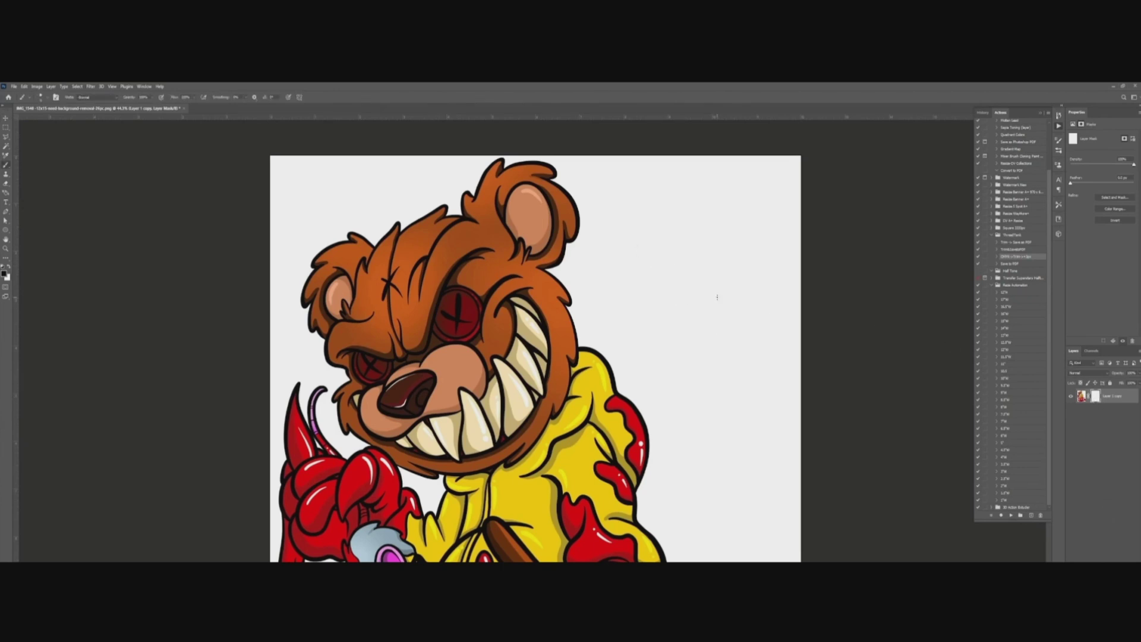
- Mask out a broad band across the bear's face with an enlarged black brush and paint it back in white
key("bracketright")
key("bracketright")
key("bracketright")
key("bracketright")
key("bracketright")
key("bracketright")
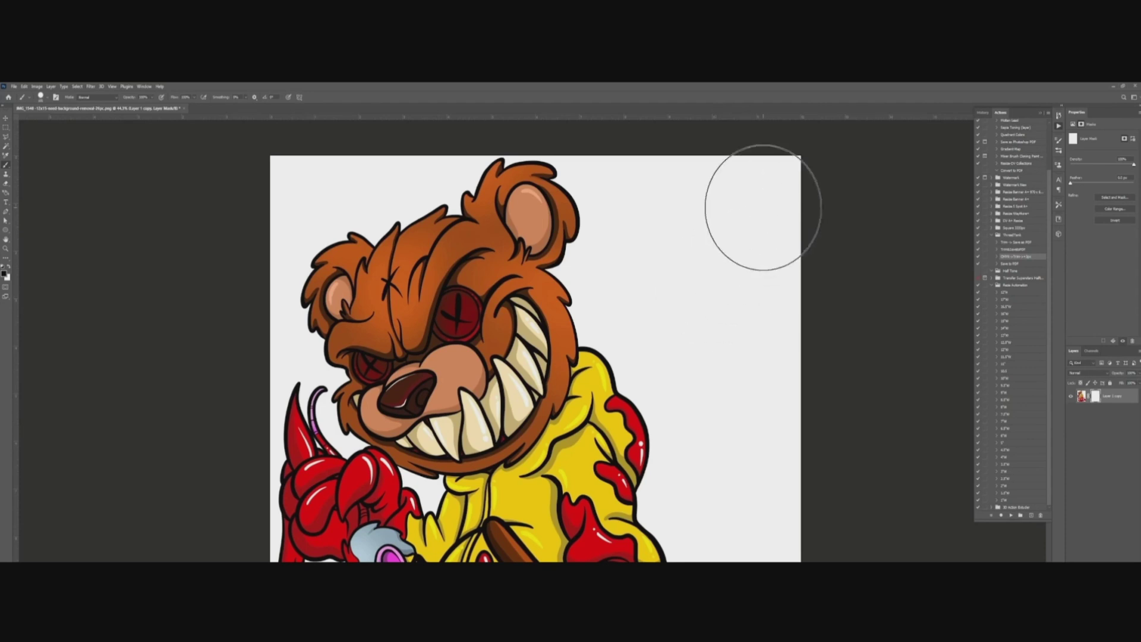
mouse_move(687, 270)
left_mouse_down()
mouse_move(543, 274)
mouse_move(393, 314)
mouse_move(335, 372)
left_mouse_up()
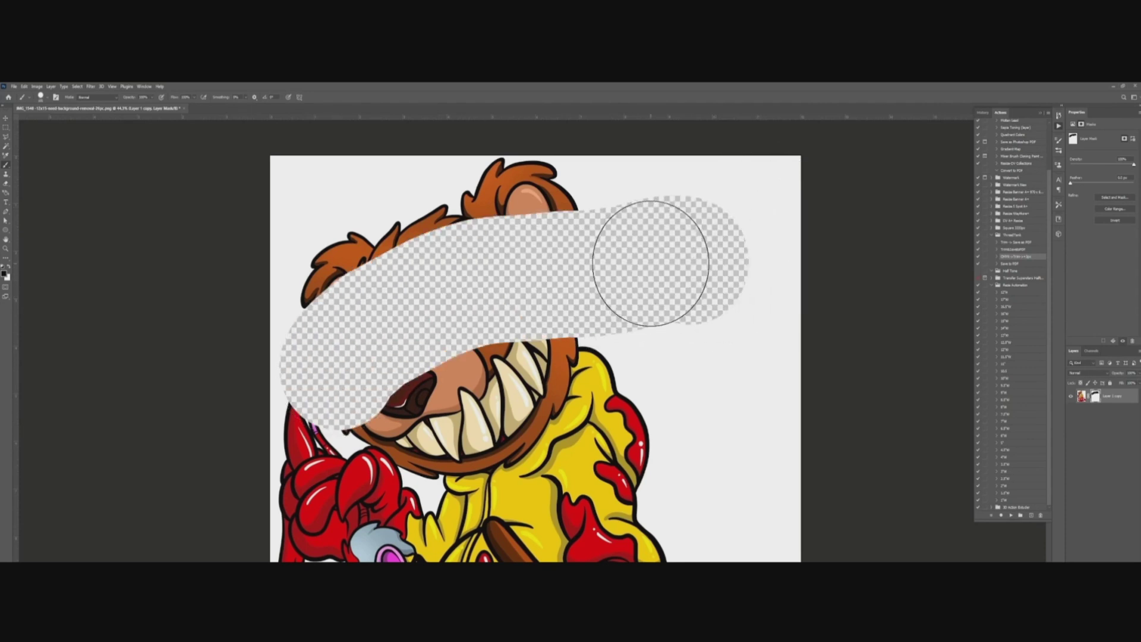
key("x")
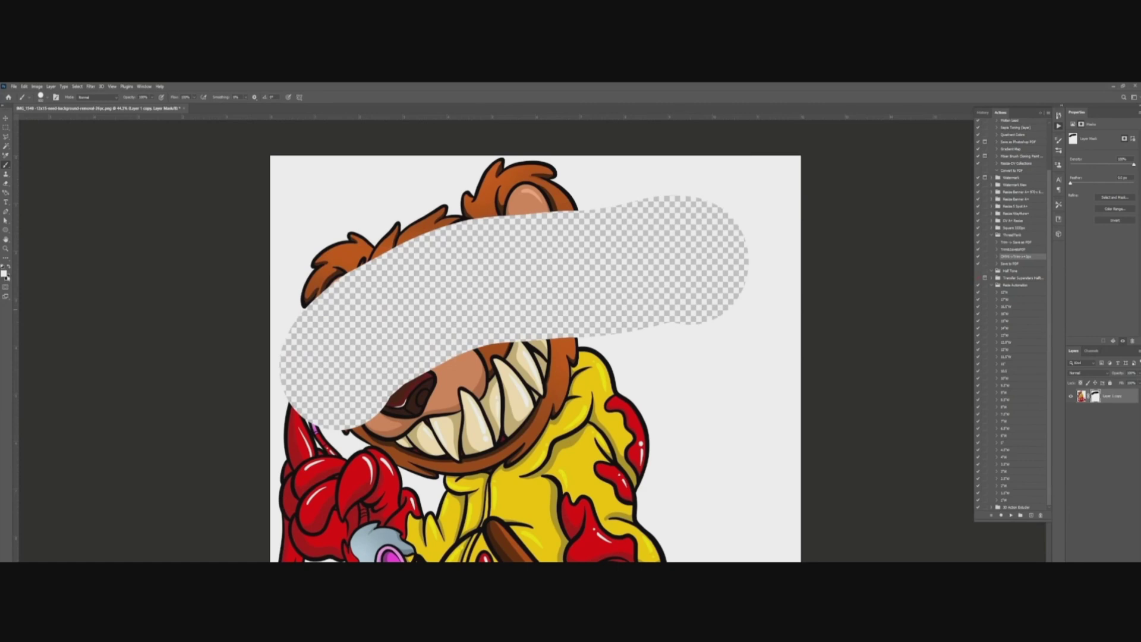
mouse_move(267, 377)
left_mouse_down()
mouse_move(440, 279)
mouse_move(721, 275)
left_mouse_up()
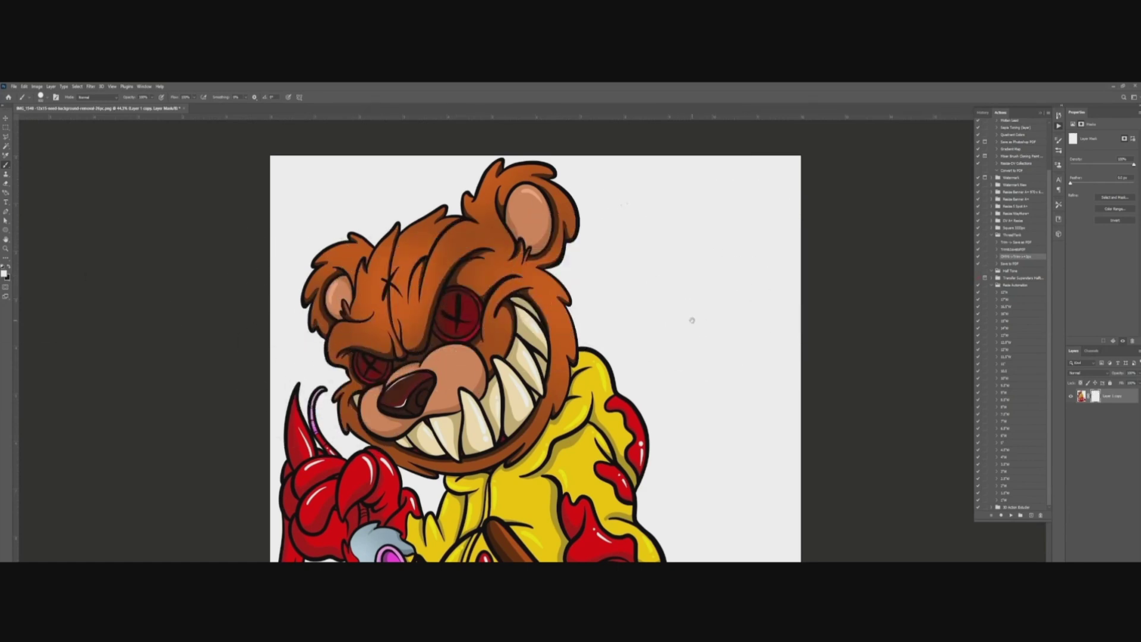
left_click_drag(692, 320, 712, 283)
scroll(708, 290, "down", 4)
scroll(684, 286, "up", 6)
scroll(668, 269, "down", 4)
scroll(600, 188, "up", 5)
key("v")
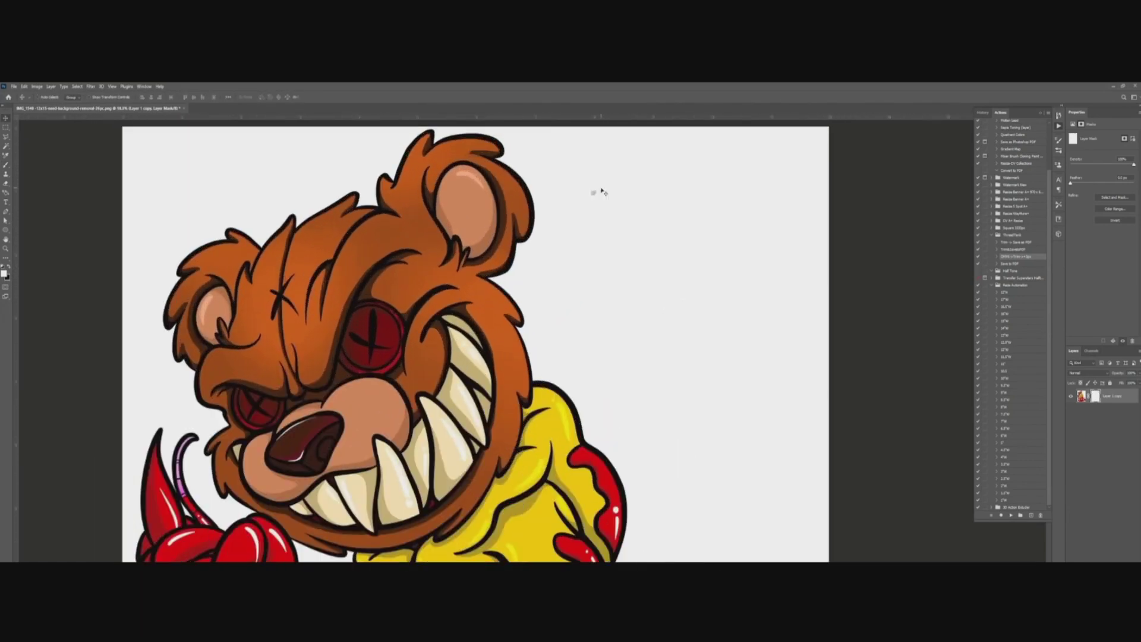
key("b")
scroll(670, 254, "down", 2)
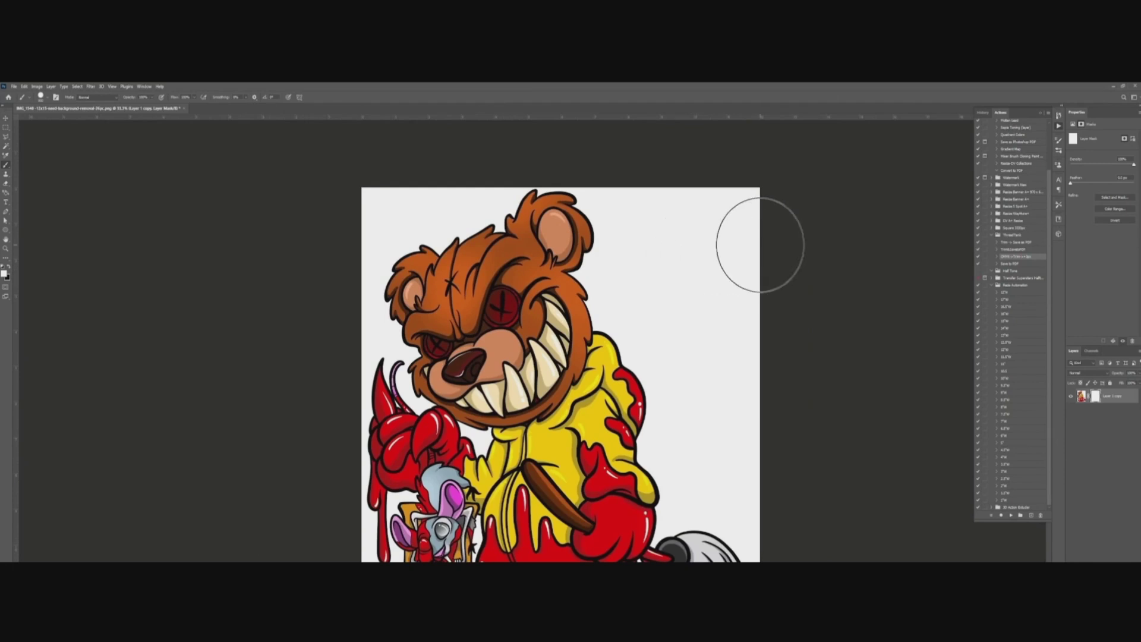
key("x")
left_click_drag(756, 211, 649, 300)
key("ctrl+z")
key("w")
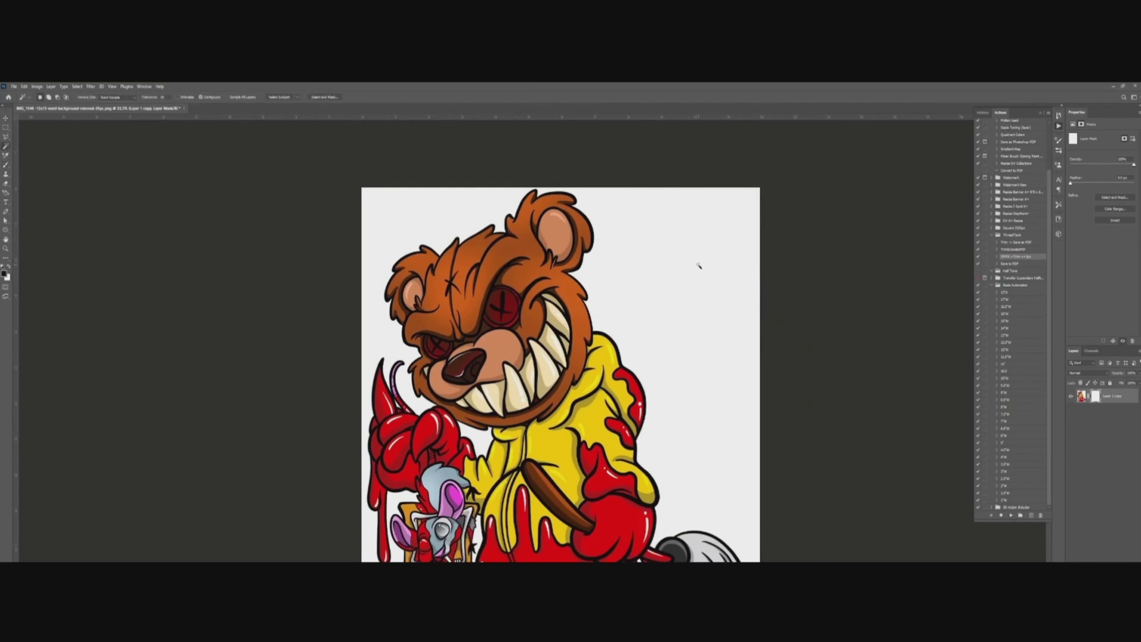
key("v")
scroll(618, 265, "down", 1)
scroll(618, 265, "up", 1)
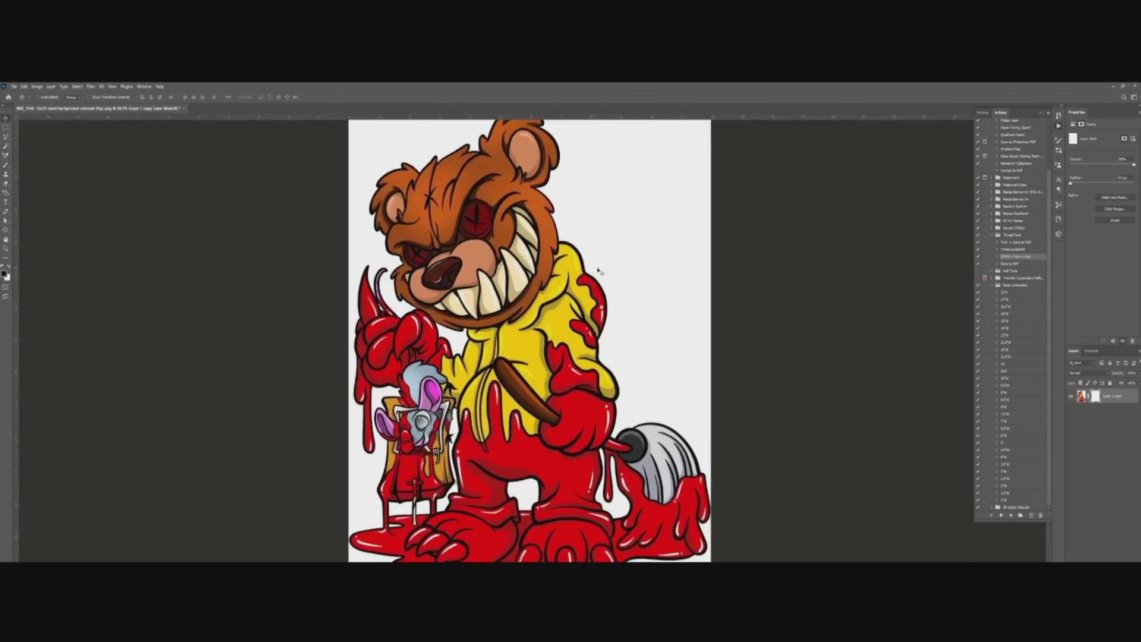
- Try a Color Range selection while the layer mask is active
scroll(618, 265, "up", 2)
left_click(78, 86)
left_click(112, 156)
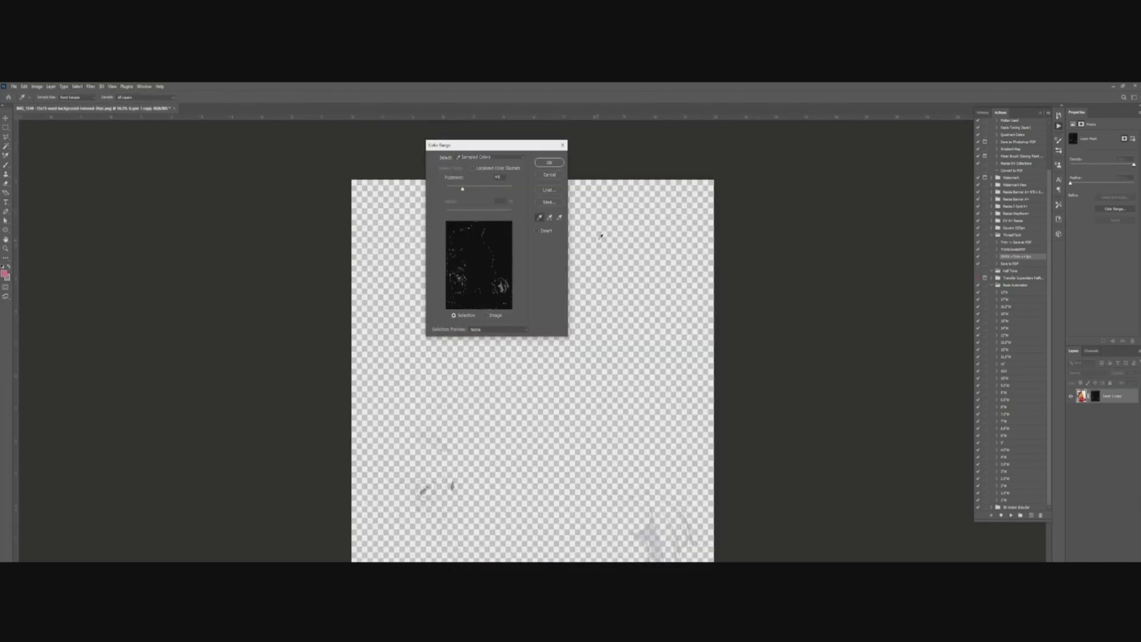
key("Return")
- Target the artwork itself instead of its mask and select its light background colour with Color Range using Sampled Colors
left_click(1082, 396)
left_click(77, 87)
left_click(101, 156)
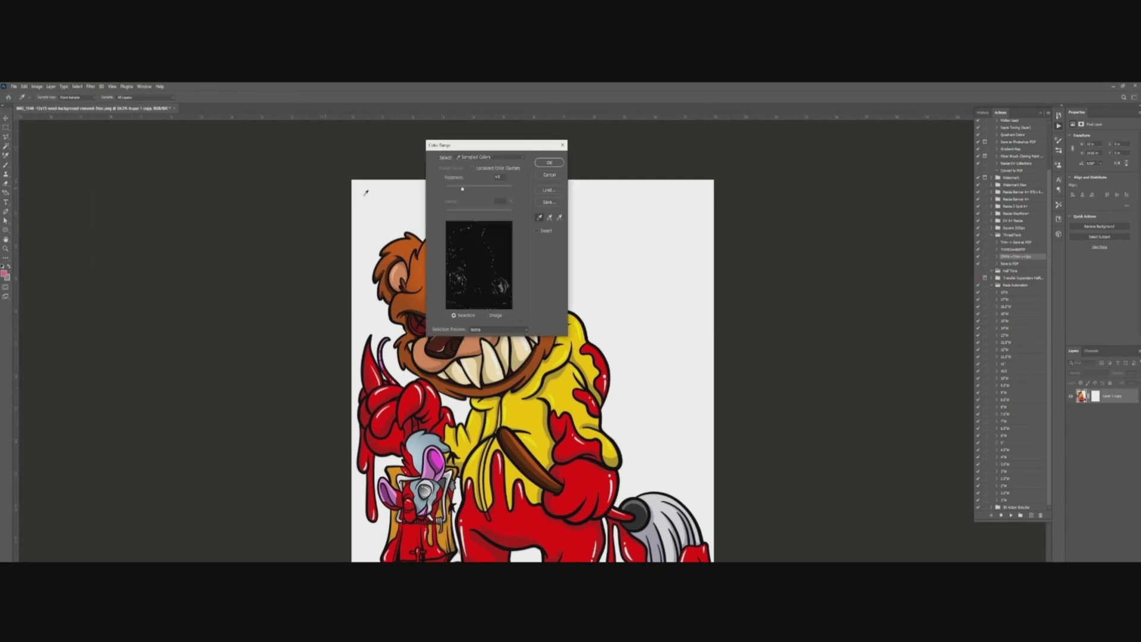
left_click(548, 162)
- Paint black on the layer mask to hide the light background beside the bear's yellow sleeve and above the mop
scroll(605, 370, "up", 5)
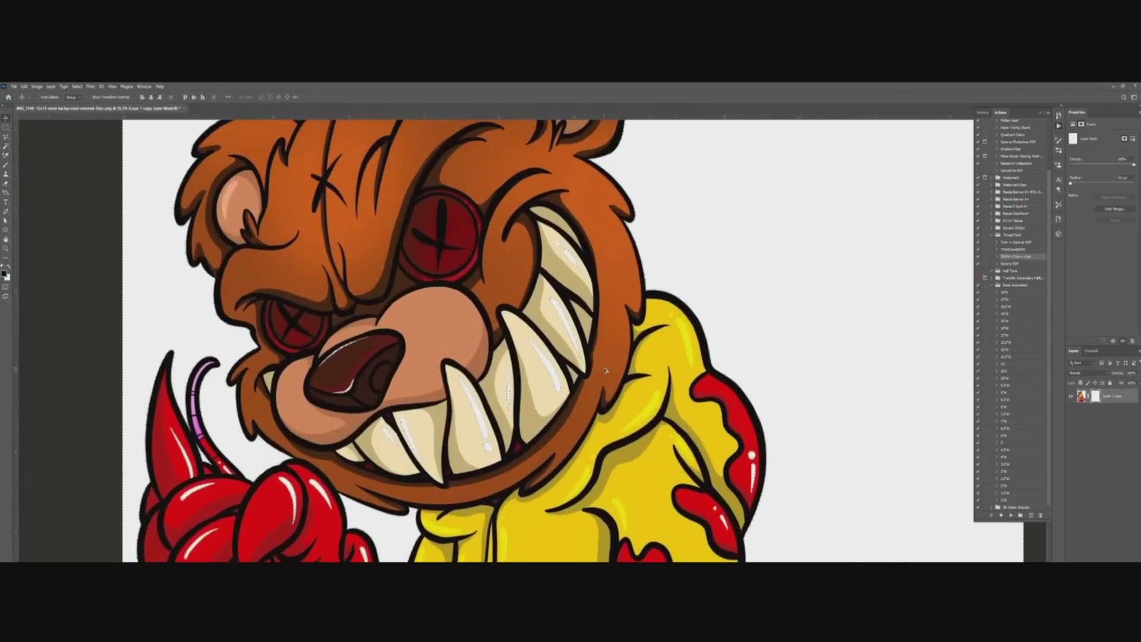
scroll(605, 370, "down", 6)
scroll(469, 386, "up", 6)
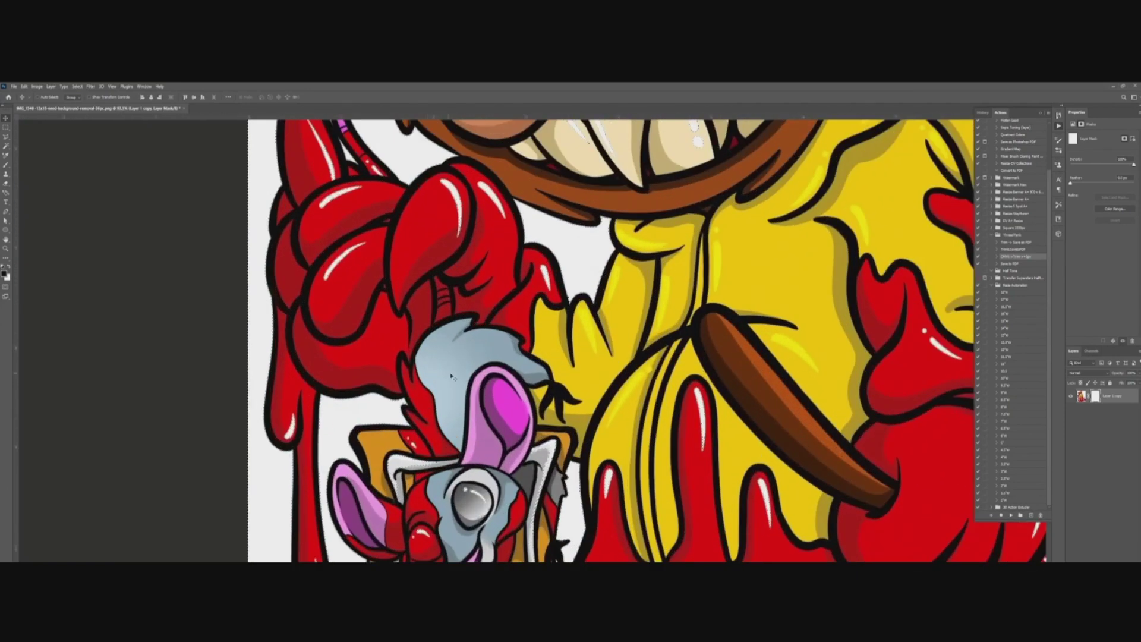
scroll(642, 419, "down", 6)
key("b")
mouse_move(643, 422)
left_mouse_down()
mouse_move(664, 353)
mouse_move(637, 388)
mouse_move(653, 358)
mouse_move(614, 278)
mouse_move(686, 291)
mouse_move(649, 304)
mouse_move(642, 224)
mouse_move(610, 179)
mouse_move(590, 185)
mouse_move(590, 222)
mouse_move(611, 300)
left_mouse_up()
scroll(623, 387, "up", 5)
scroll(618, 284, "down", 5)
scroll(612, 300, "up", 5)
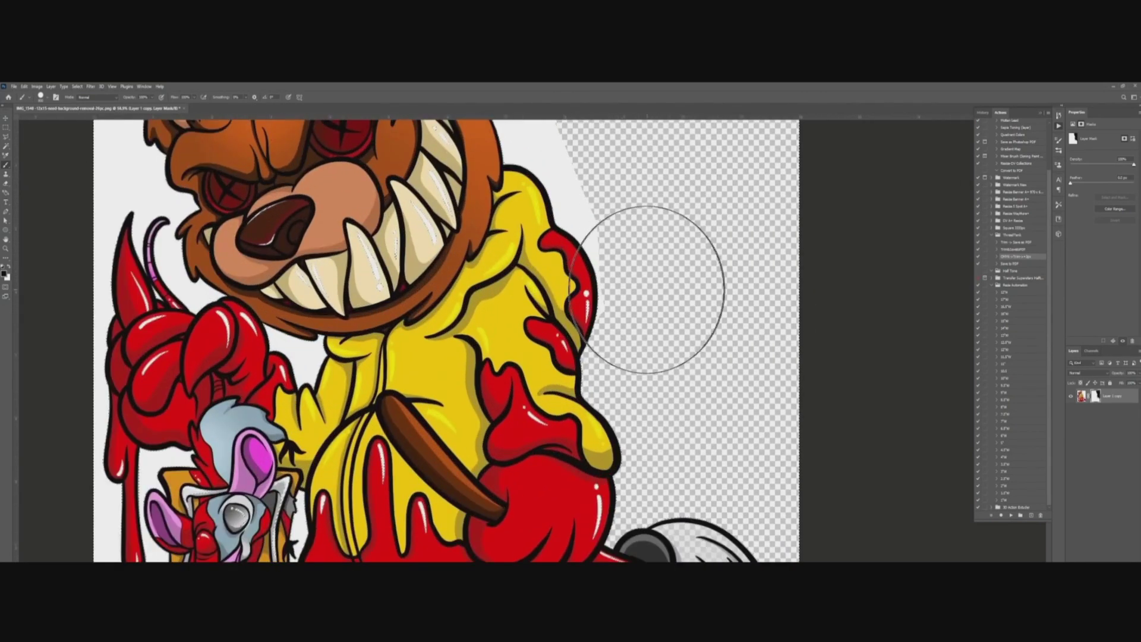
- Reduce the brush size and mask out the background above the sleeve and around the bear's head and ears
key("bracketleft")
key("bracketleft")
key("bracketleft")
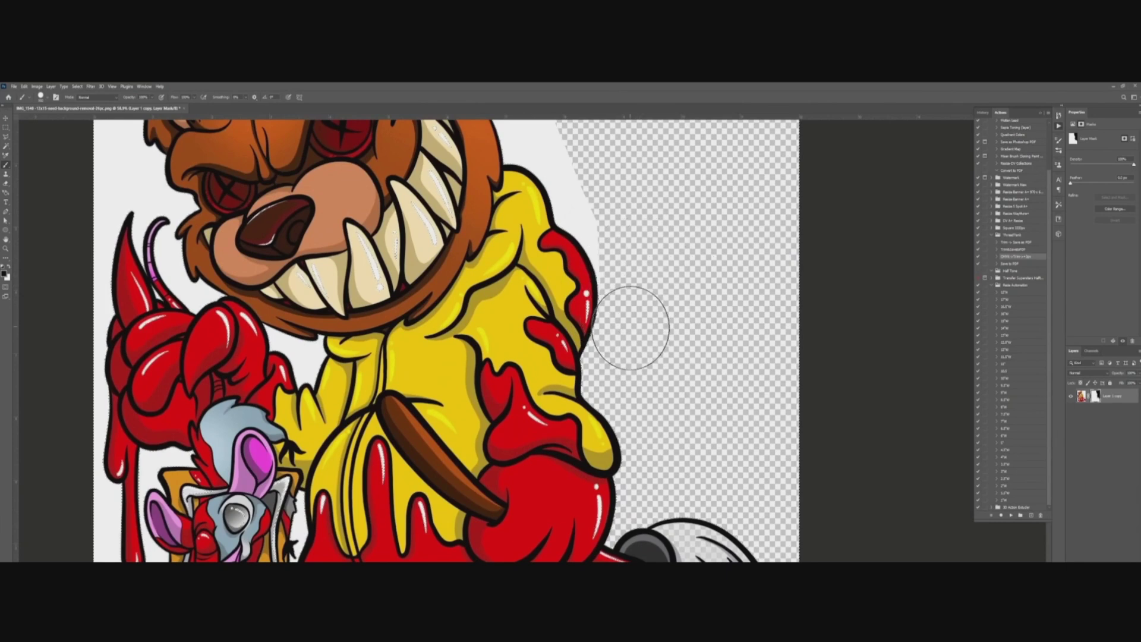
scroll(624, 348, "up", 3)
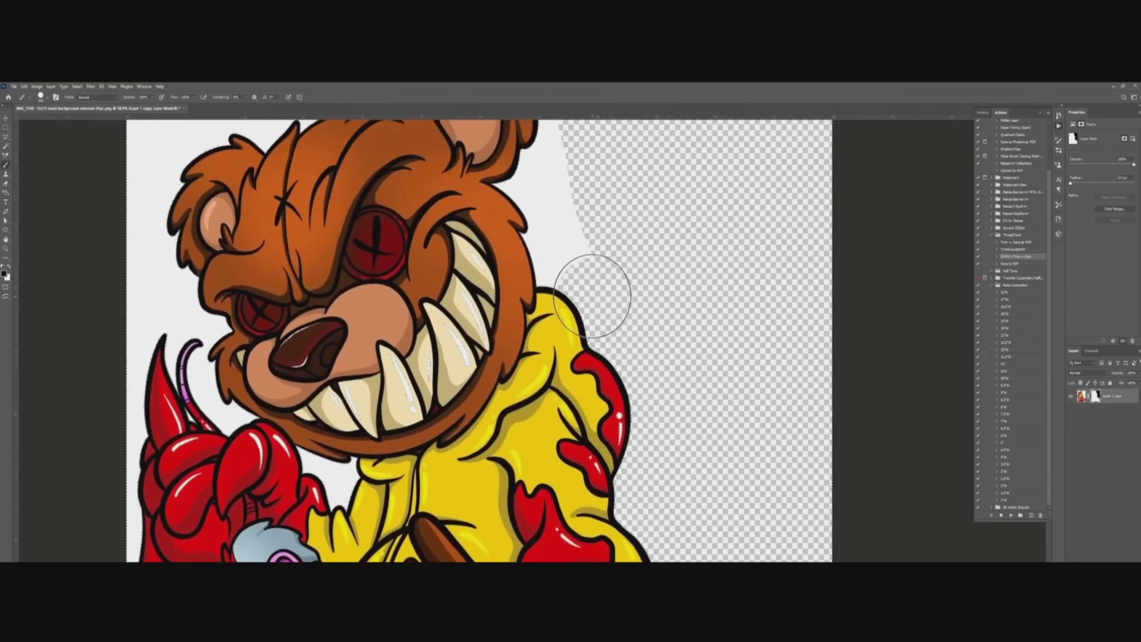
left_click_drag(590, 290, 562, 251)
scroll(558, 196, "down", 3)
mouse_move(558, 197)
left_mouse_down()
mouse_move(616, 316)
mouse_move(408, 257)
mouse_move(256, 296)
mouse_move(278, 386)
left_mouse_up()
mouse_move(279, 434)
left_mouse_down()
mouse_move(402, 309)
mouse_move(461, 306)
mouse_move(449, 332)
left_mouse_up()
- Mask out the background along the raised red hand, its drips, the mouse trap and the near end of the puddle
key("x")
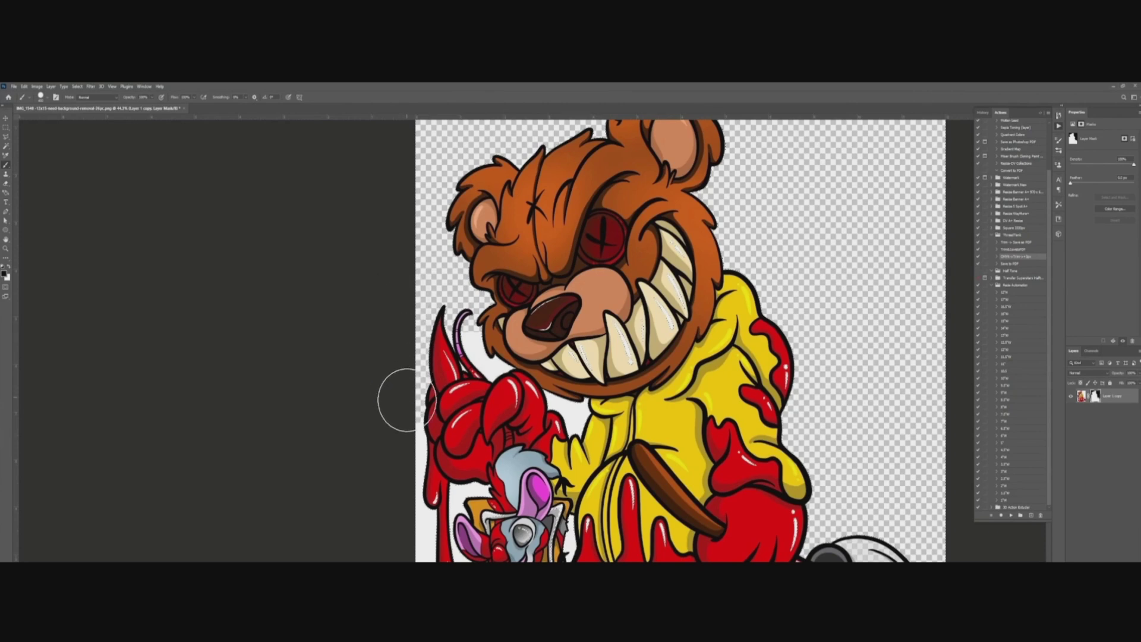
left_click_drag(426, 466, 404, 281)
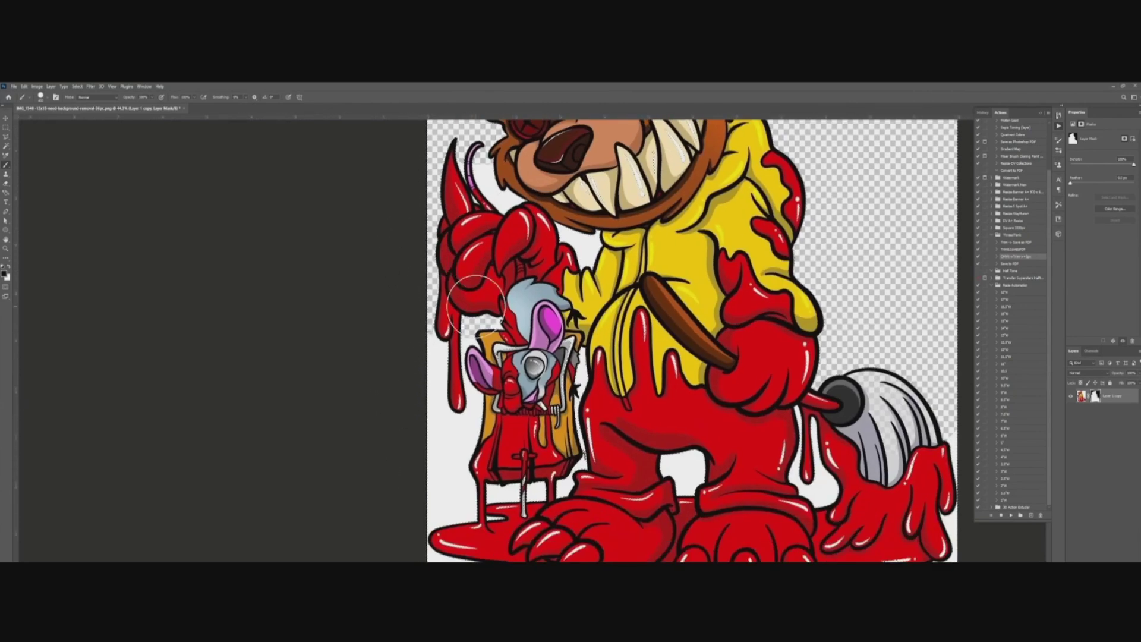
mouse_move(455, 324)
left_mouse_down()
mouse_move(441, 415)
mouse_move(453, 447)
left_mouse_up()
left_click_drag(449, 389, 458, 349)
mouse_move(456, 422)
left_mouse_down()
mouse_move(456, 467)
mouse_move(450, 333)
left_mouse_up()
mouse_move(439, 380)
left_mouse_down()
mouse_move(548, 329)
mouse_move(631, 428)
mouse_move(425, 448)
left_mouse_up()
scroll(493, 357, "up", 1)
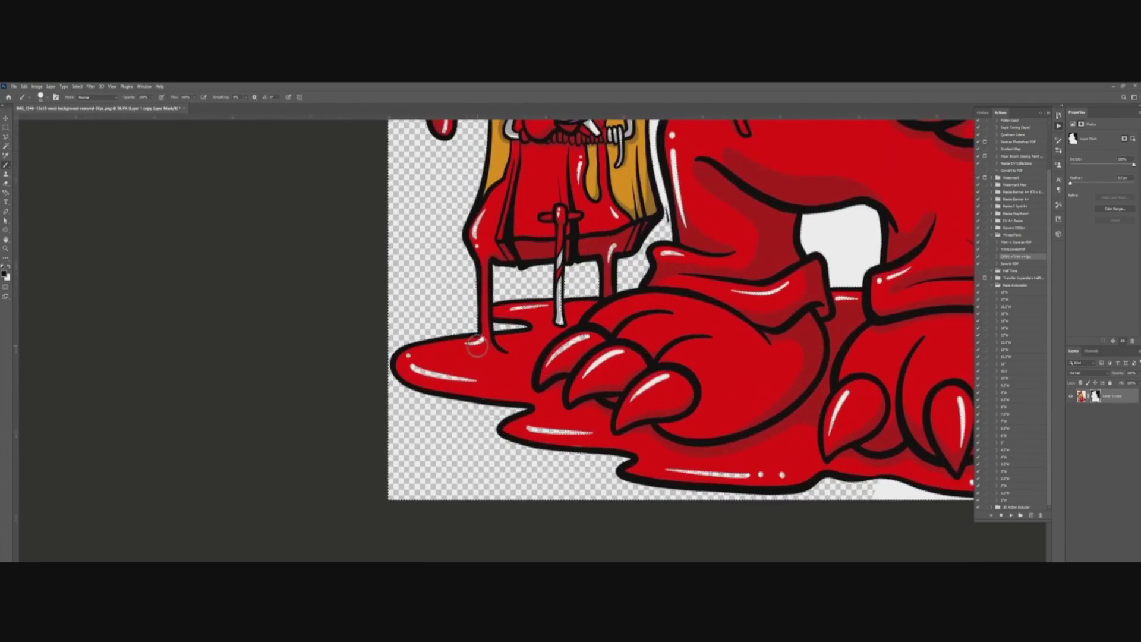
scroll(492, 355, "up", 2)
left_click_drag(349, 389, 475, 421)
left_click_drag(585, 523, 751, 526)
- Paint white on the mask to restore the striped rod hanging from the mouse trap and the nearby highlights
left_click_drag(628, 271, 621, 369)
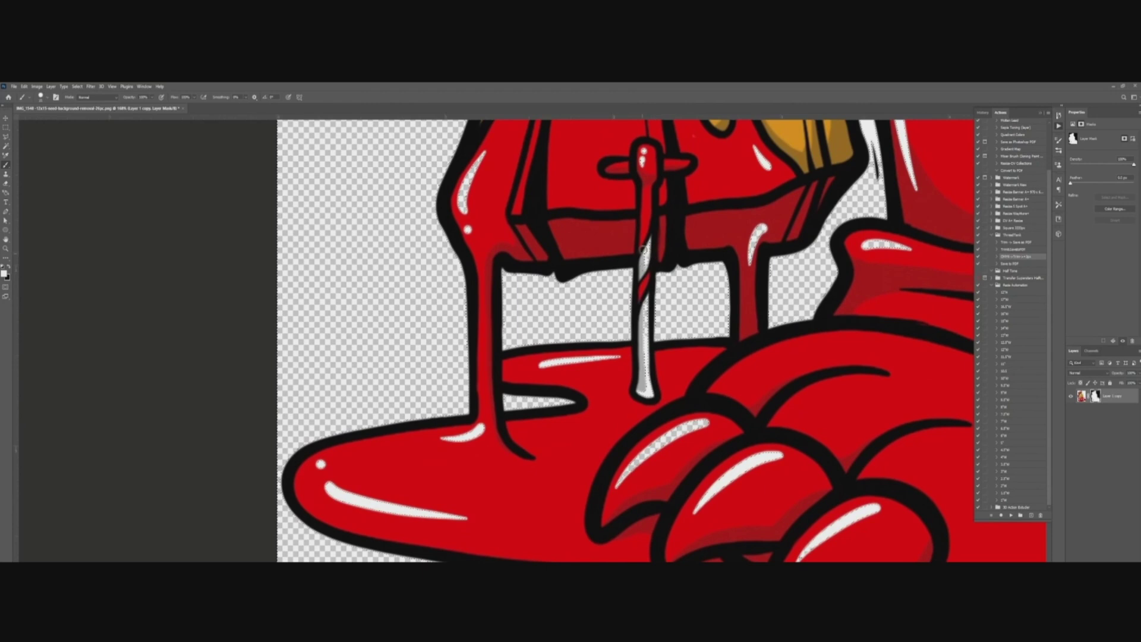
scroll(650, 401, "down", 2)
scroll(713, 333, "up", 3)
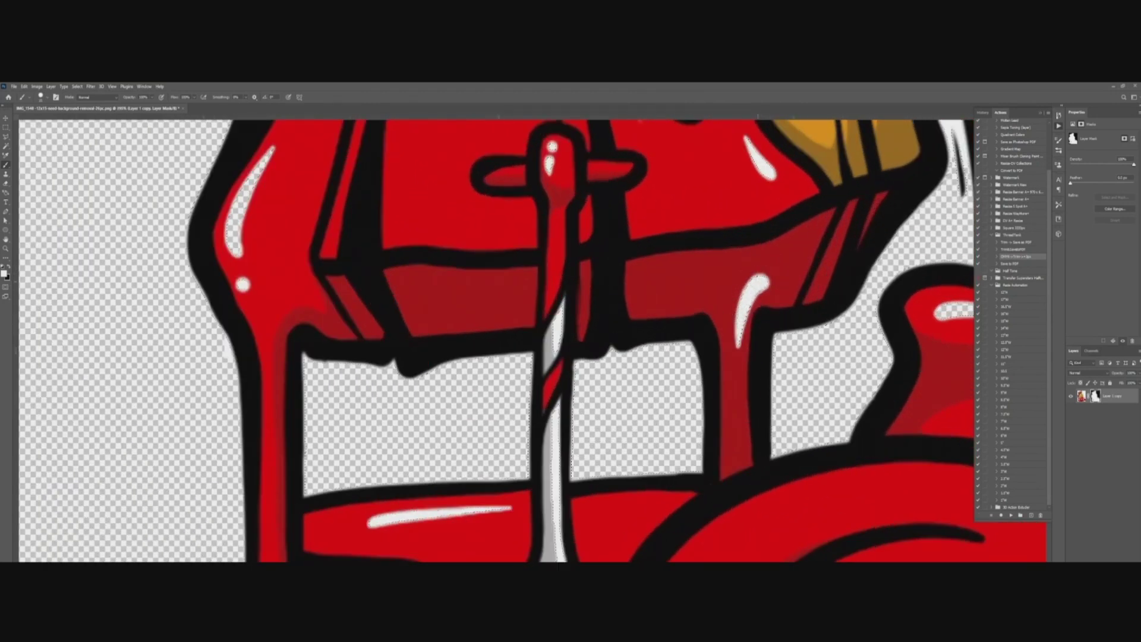
scroll(784, 218, "down", 3)
scroll(832, 239, "down", 2)
scroll(832, 239, "up", 1)
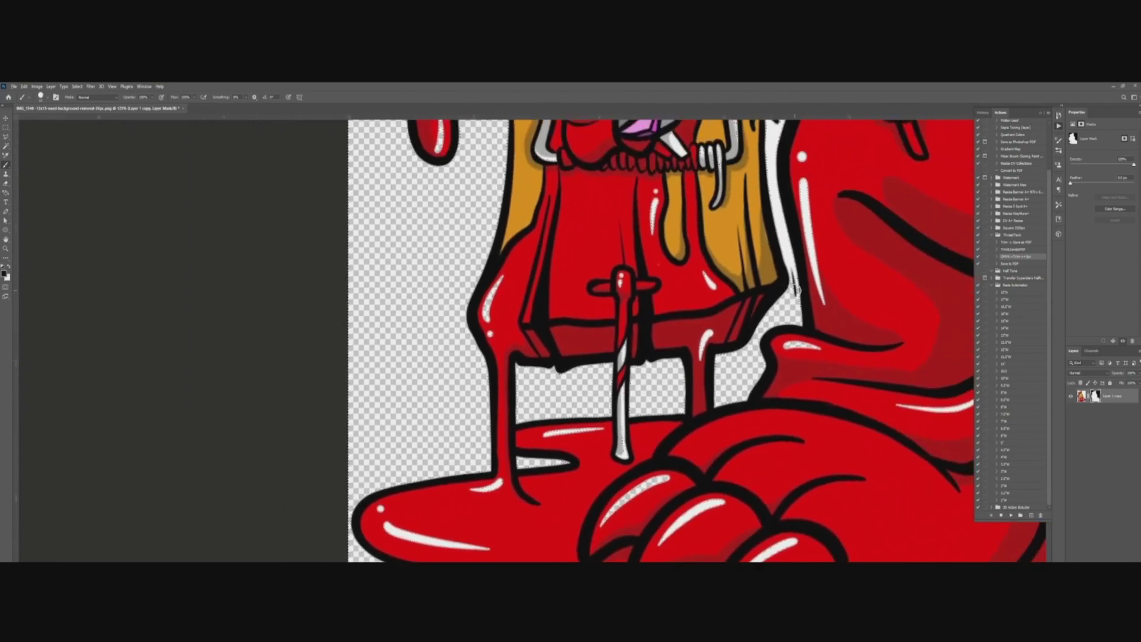
- Mask out the narrow background gap between the mouse trap and the bear's leg
left_click_drag(779, 247, 736, 387)
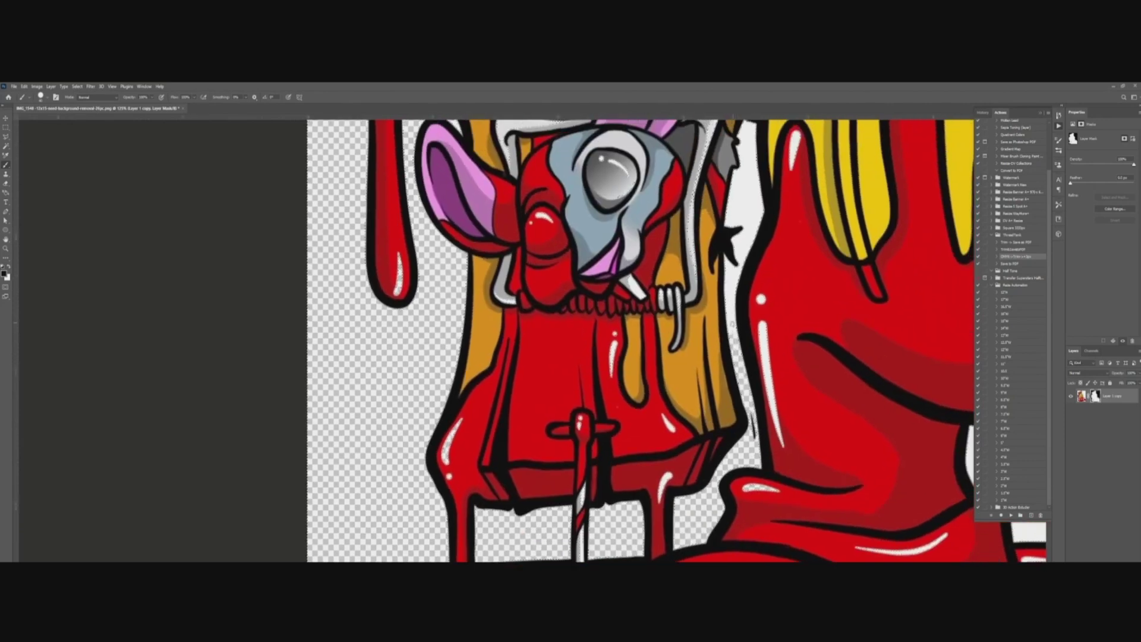
left_click_drag(726, 345, 737, 256)
left_click_drag(739, 253, 669, 399)
left_click_drag(671, 313, 684, 270)
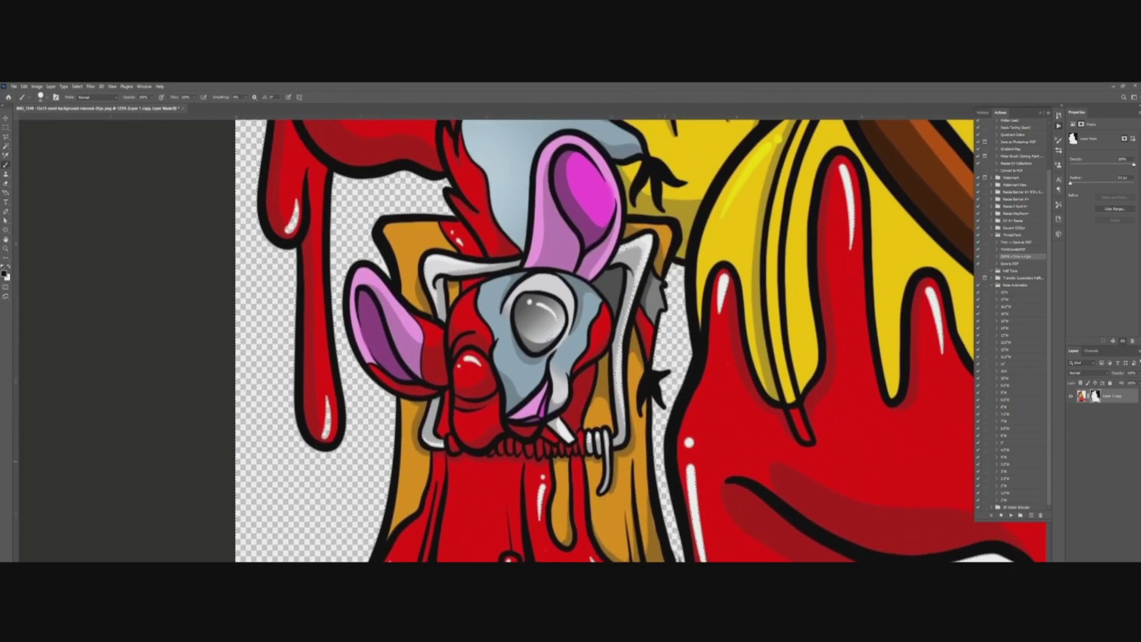
- Restore the long white highlight and the two dots on the puddle below the clawed foot
scroll(689, 328, "down", 15)
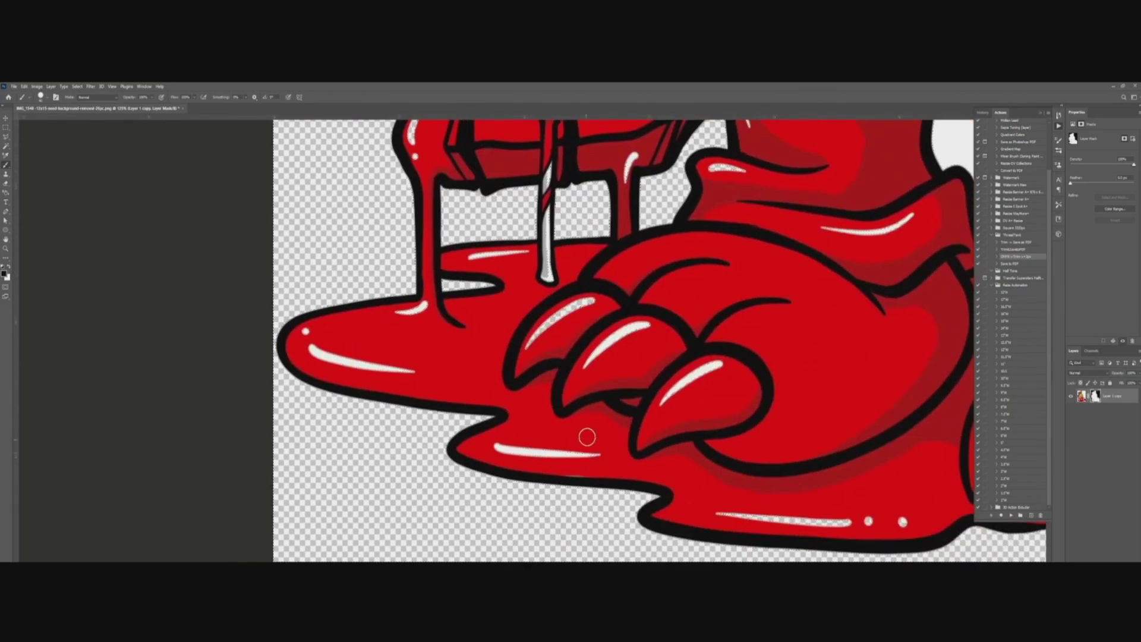
scroll(587, 437, "down", 2)
mouse_move(780, 518)
left_mouse_down()
mouse_move(712, 482)
mouse_move(576, 446)
left_mouse_up()
scroll(711, 482, "up", 7)
key("x")
left_click(782, 456)
- Mask out the strip of background under the puddle's lower edge beneath the second foot
scroll(813, 428, "down", 5)
left_click_drag(957, 433, 719, 428)
scroll(720, 428, "right", 2)
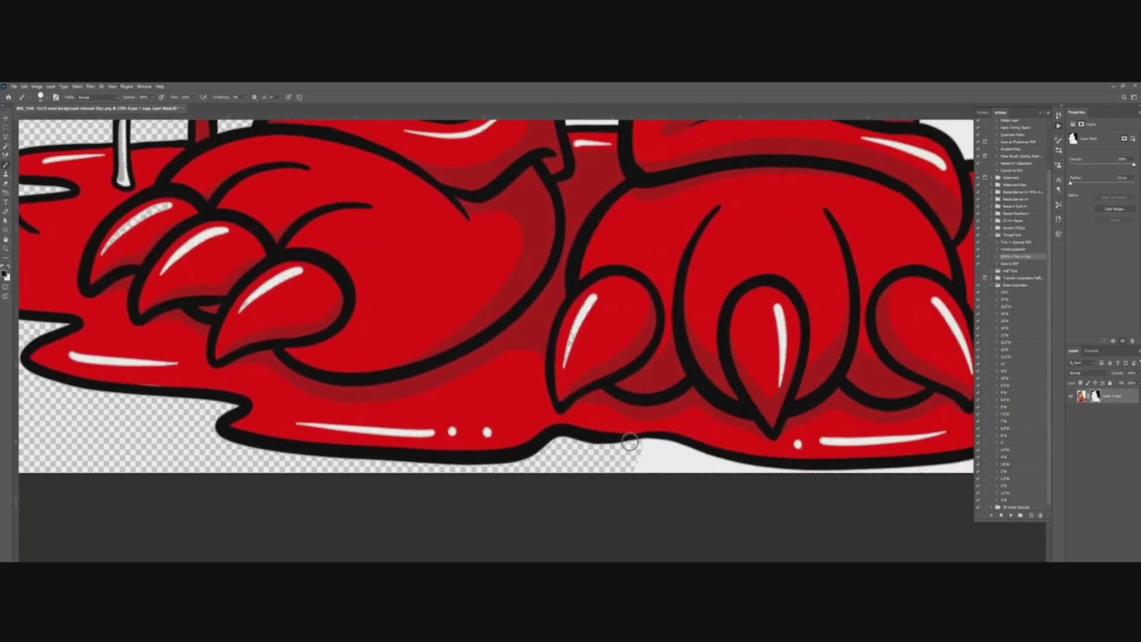
mouse_move(656, 457)
left_mouse_down()
mouse_move(679, 481)
mouse_move(767, 468)
left_mouse_up()
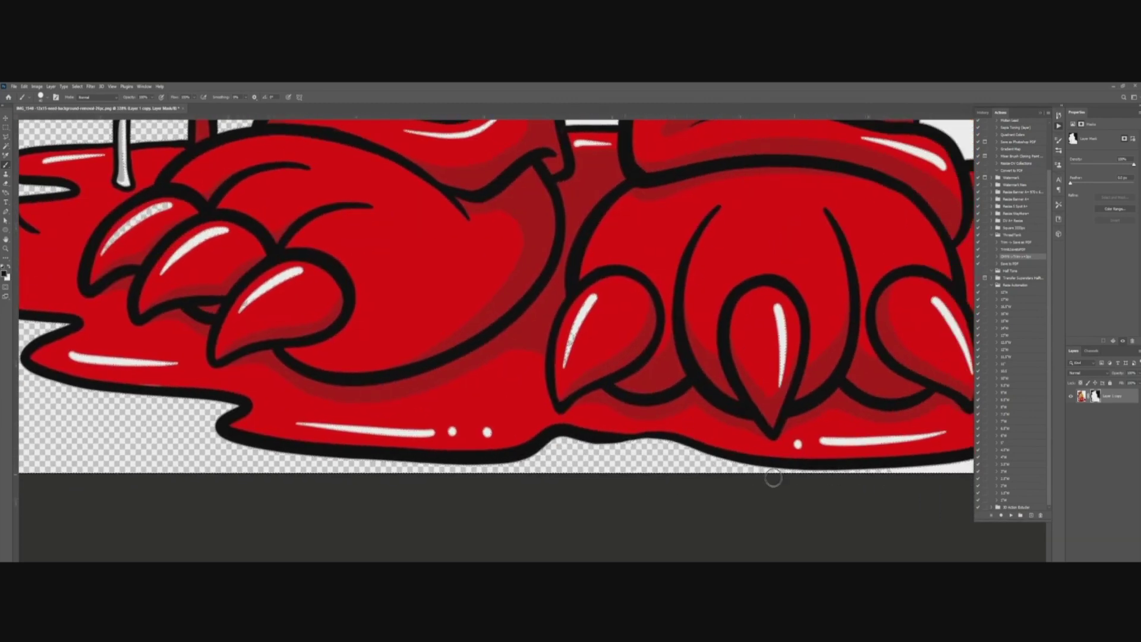
scroll(636, 457, "right", 6)
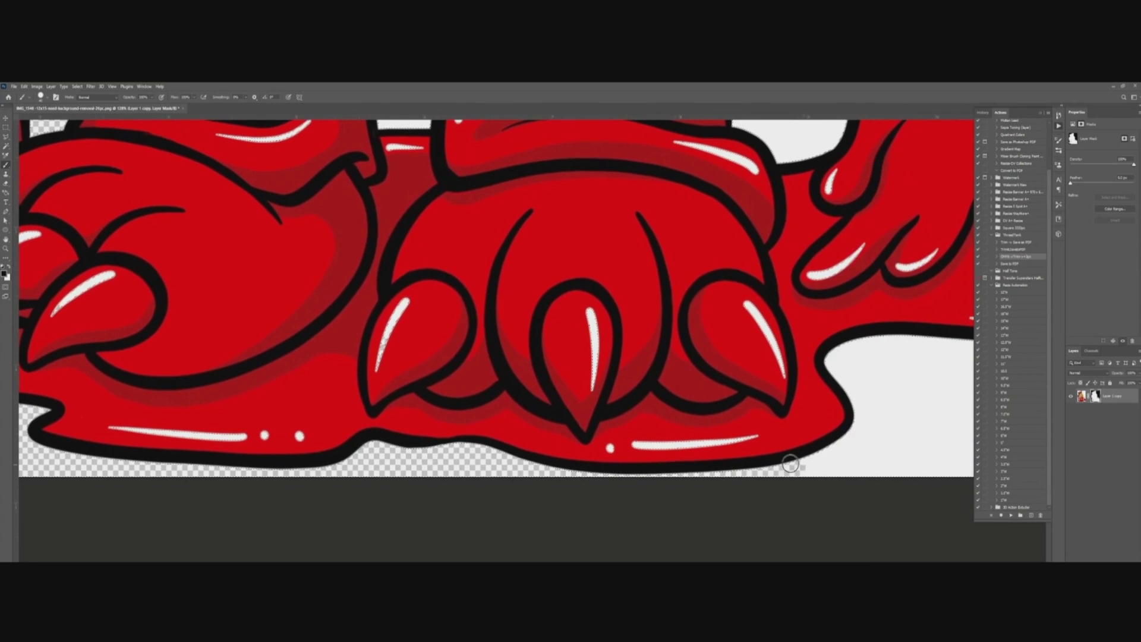
left_click_drag(777, 466, 888, 465)
- Mask out the background around the puddle's right end and down to the canvas's lower right corner
scroll(888, 464, "down", 3)
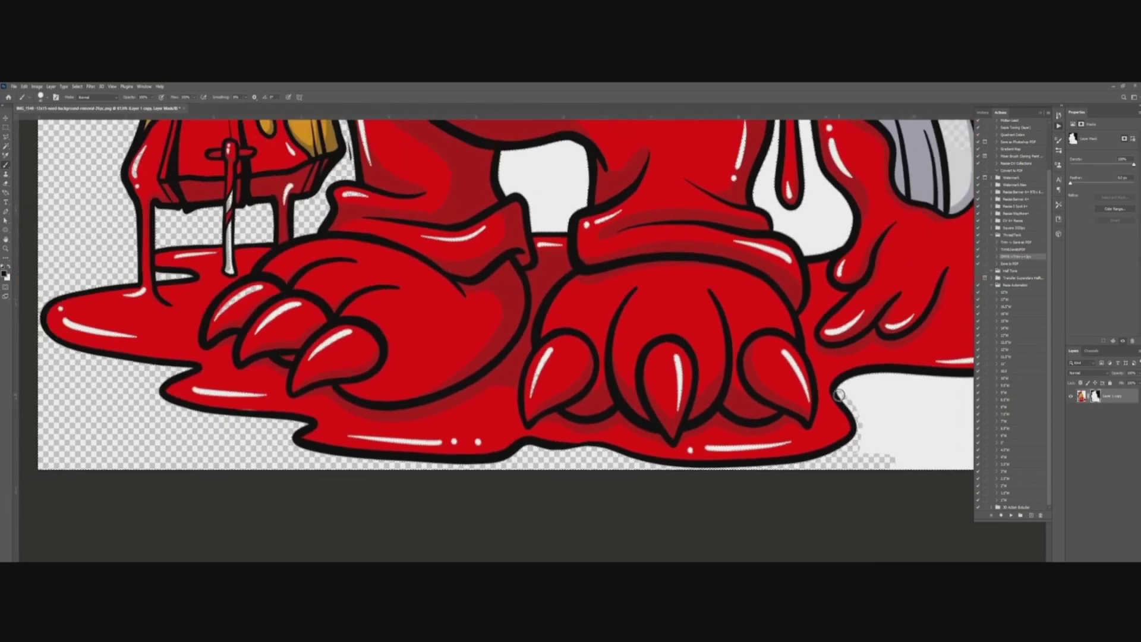
scroll(895, 377, "right", 6)
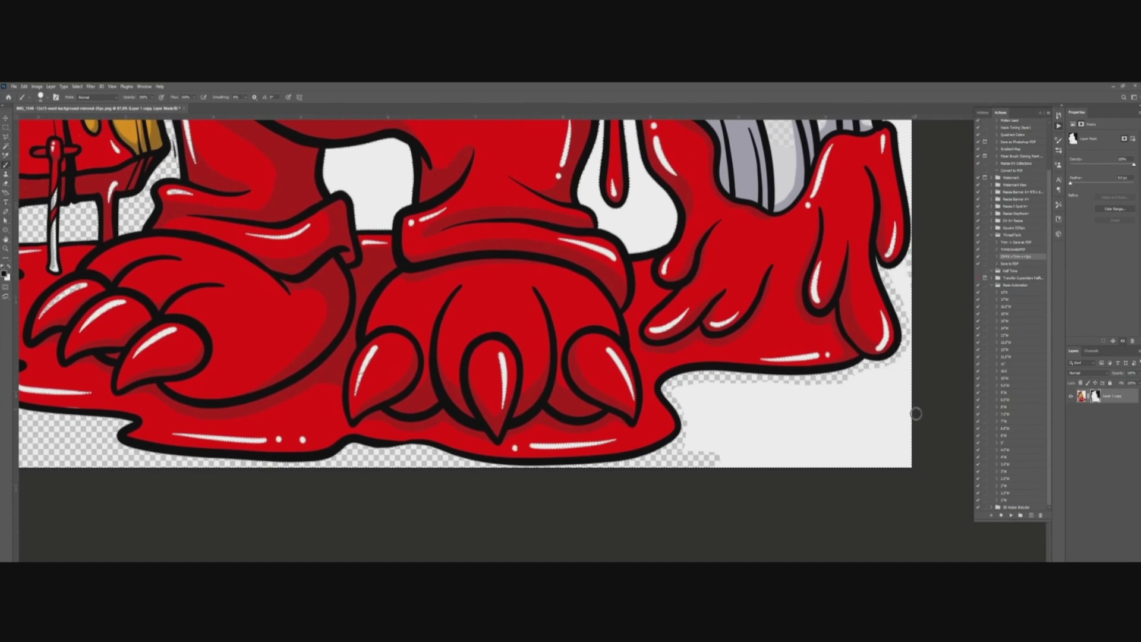
mouse_move(929, 342)
left_mouse_down()
mouse_move(748, 416)
mouse_move(713, 416)
left_mouse_up()
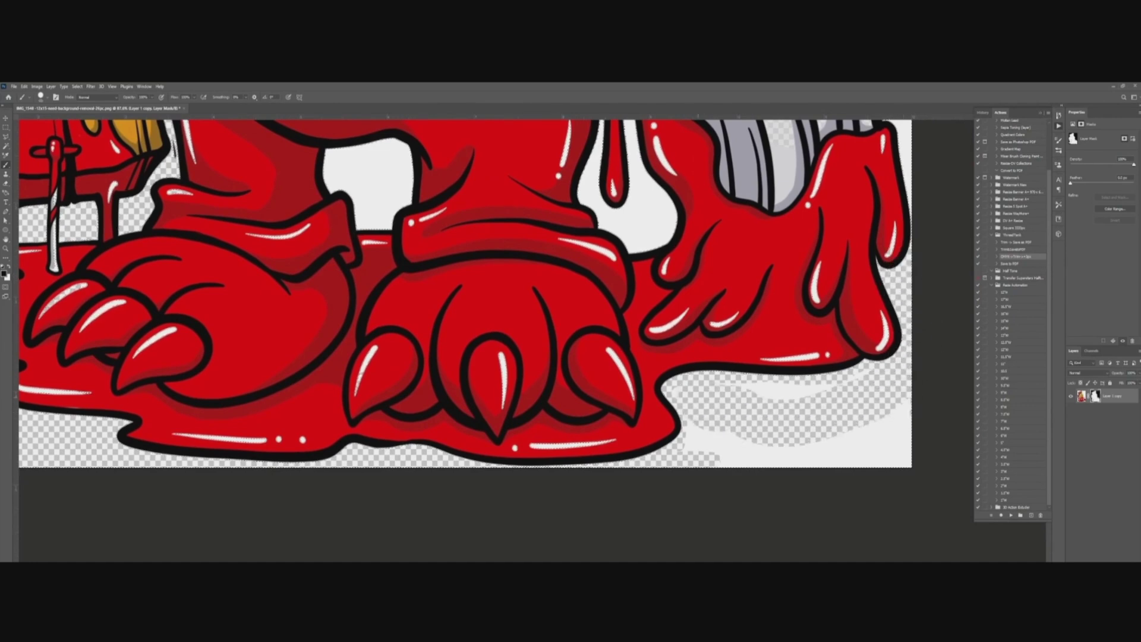
mouse_move(856, 376)
left_mouse_down()
mouse_move(805, 463)
mouse_move(896, 473)
mouse_move(910, 416)
left_mouse_up()
- Mask out the thin strip of background between the outermost drips beside the mop and the canvas edge
scroll(814, 351, "up", 5)
mouse_move(945, 323)
left_mouse_down()
mouse_move(807, 402)
mouse_move(752, 541)
left_mouse_up()
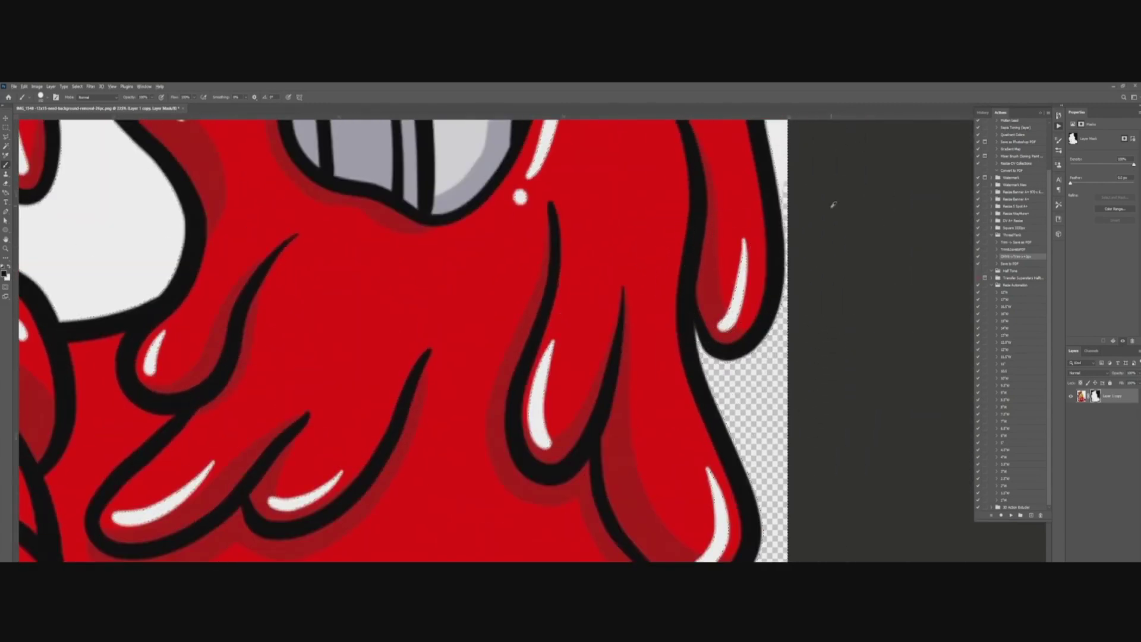
scroll(833, 212, "down", 4)
left_click_drag(737, 249, 740, 388)
scroll(723, 212, "down", 6)
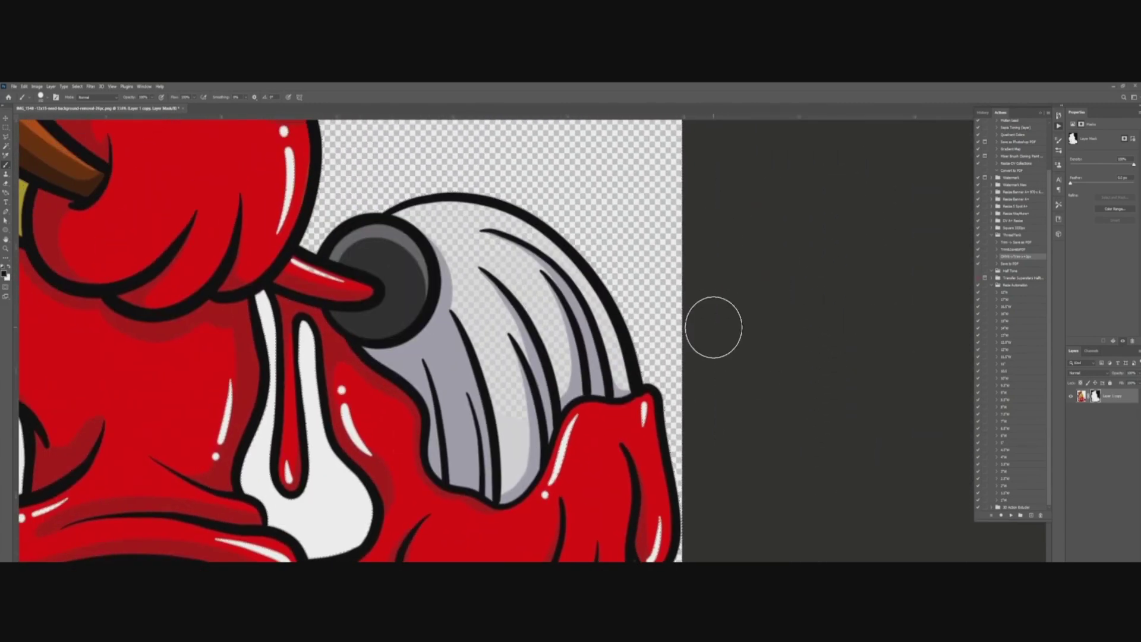
- Paint white on the mask to restore the lower and middle strands of the grey mop head
scroll(642, 363, "left", 5)
scroll(656, 308, "up", 2)
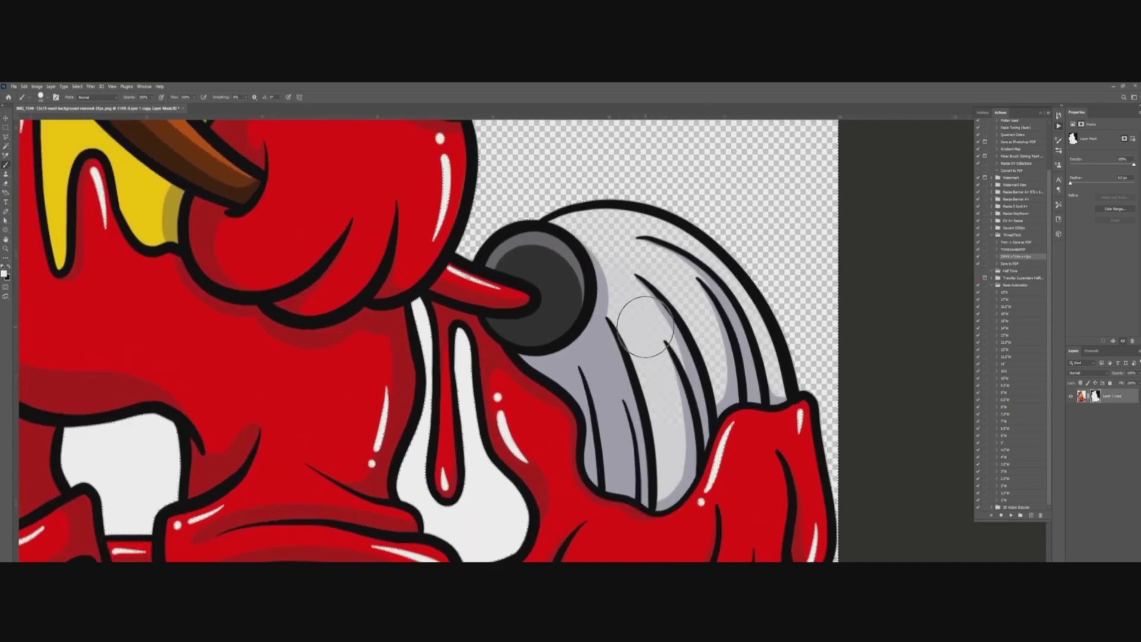
scroll(621, 332, "up", 5)
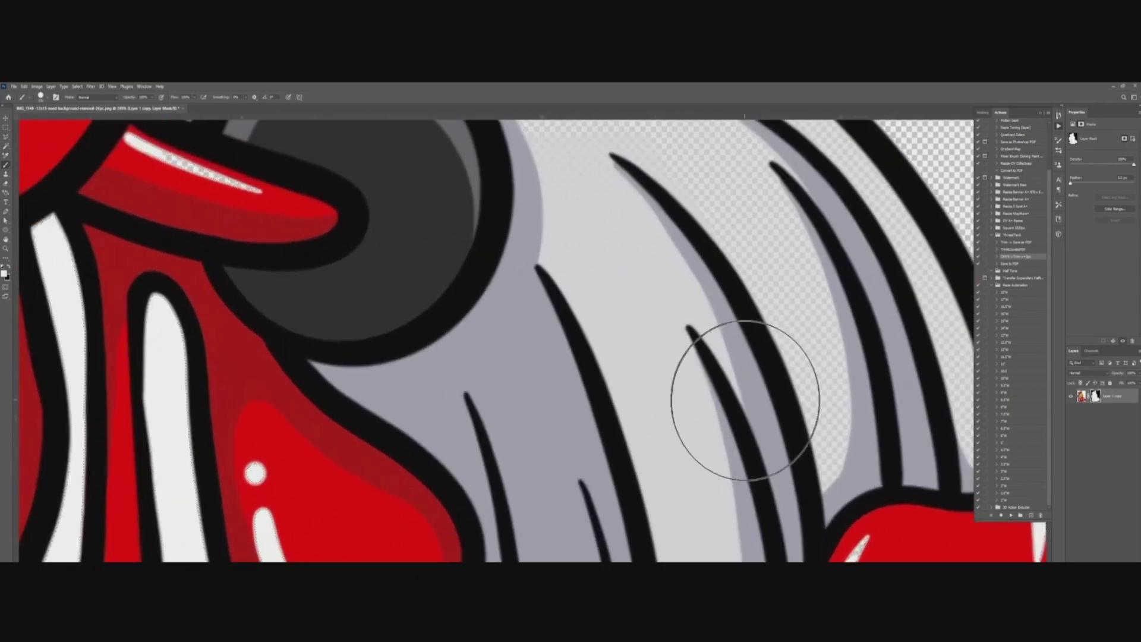
scroll(826, 353, "down", 3)
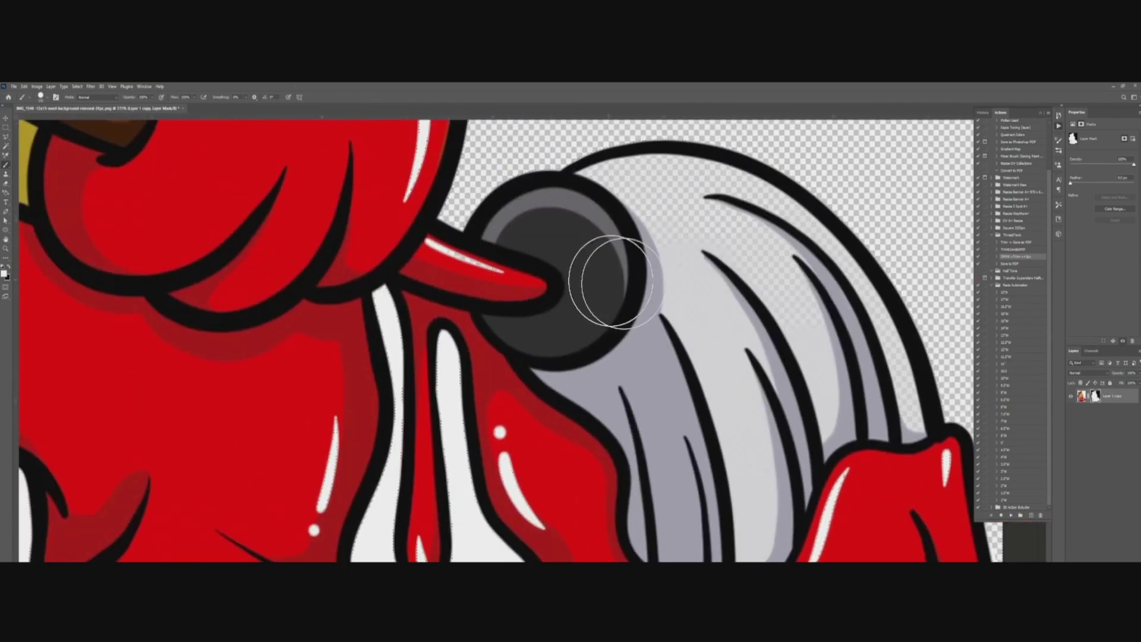
scroll(678, 365, "right", 3)
right_click(678, 365)
left_click(651, 343)
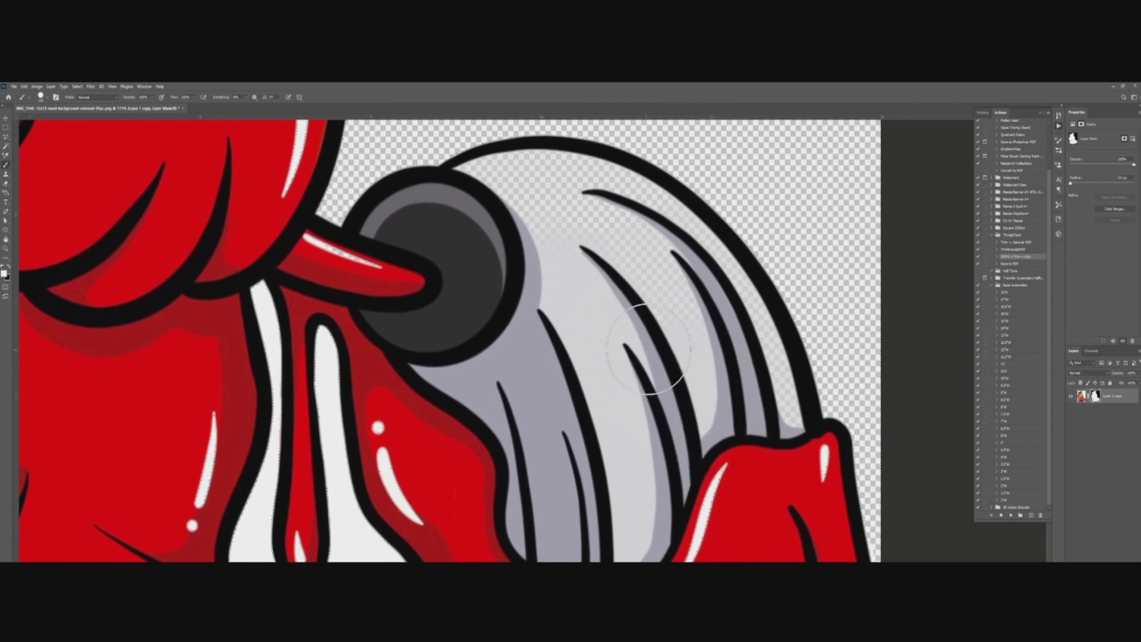
- Restore the mop strands closer to the black outline with a smaller brush
key("bracketleft")
key("bracketleft")
key("bracketleft")
scroll(693, 284, "down", 3)
scroll(600, 220, "up", 4)
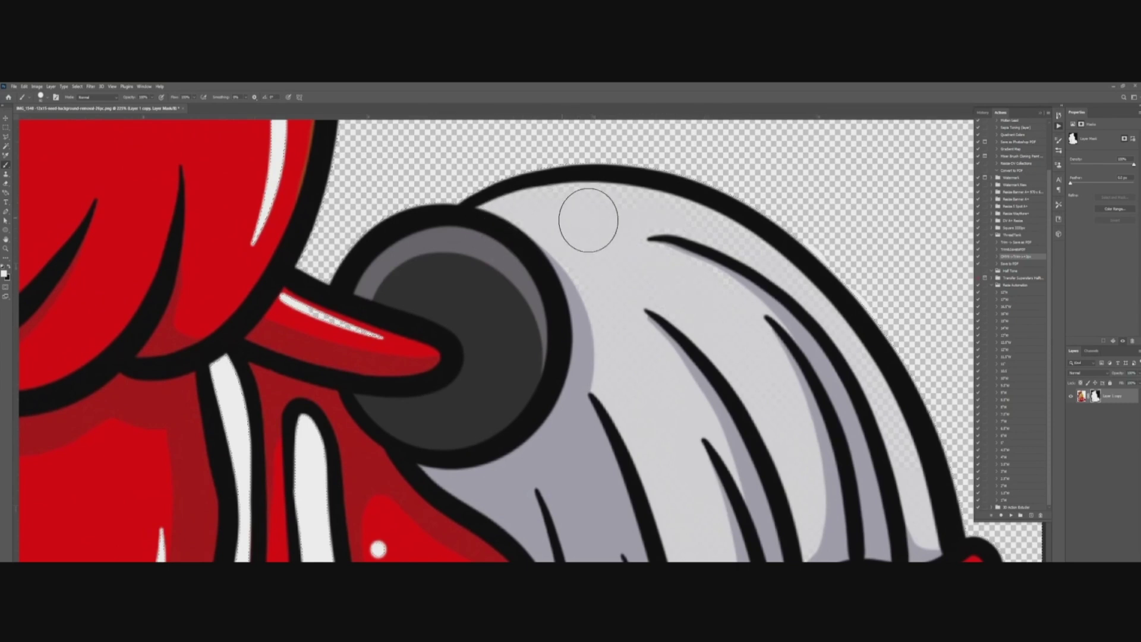
- Restore the upper part and outer edge of the mop head and mask out the overspill above its outline
mouse_move(580, 205)
left_mouse_down()
mouse_move(528, 190)
mouse_move(523, 224)
left_mouse_up()
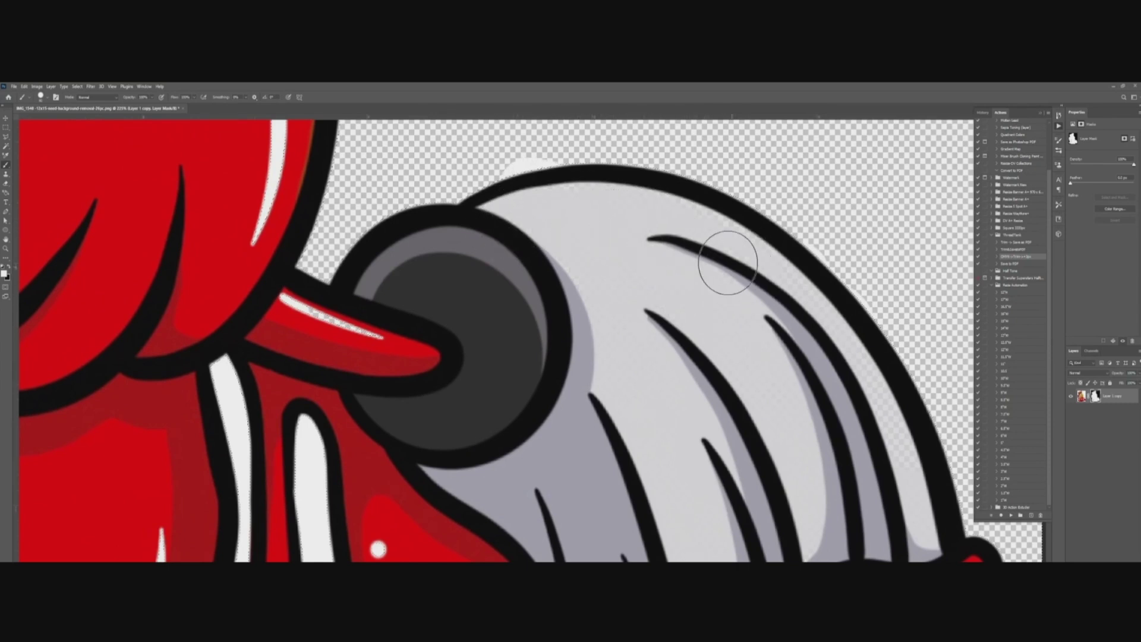
scroll(634, 225, "down", 3)
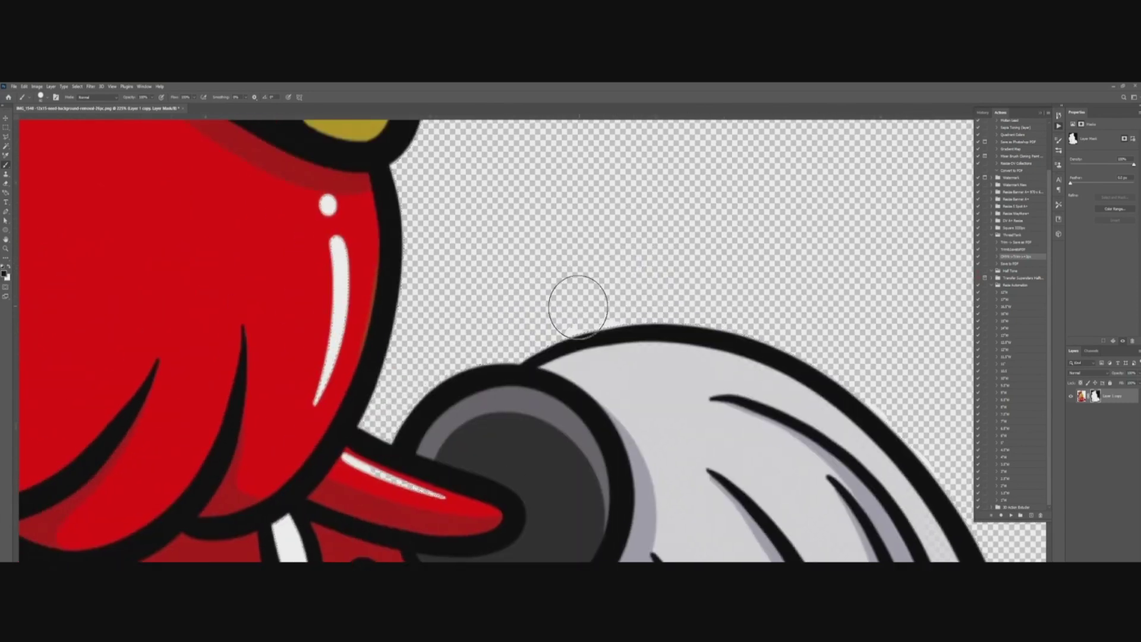
scroll(598, 300, "up", 3)
scroll(580, 363, "down", 2)
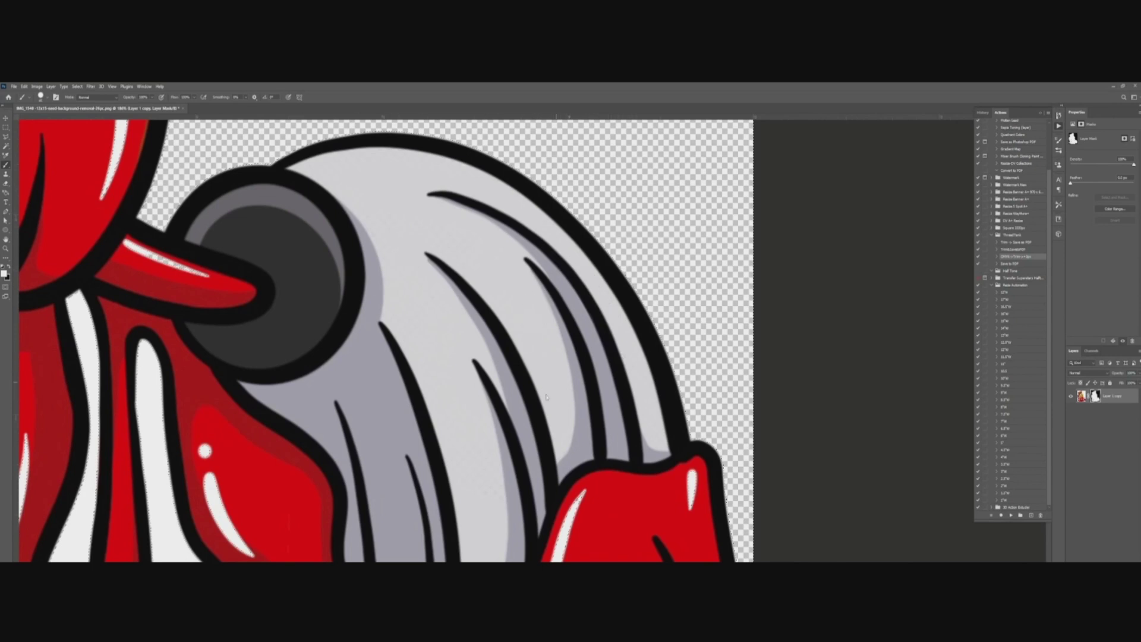
scroll(573, 329, "down", 7)
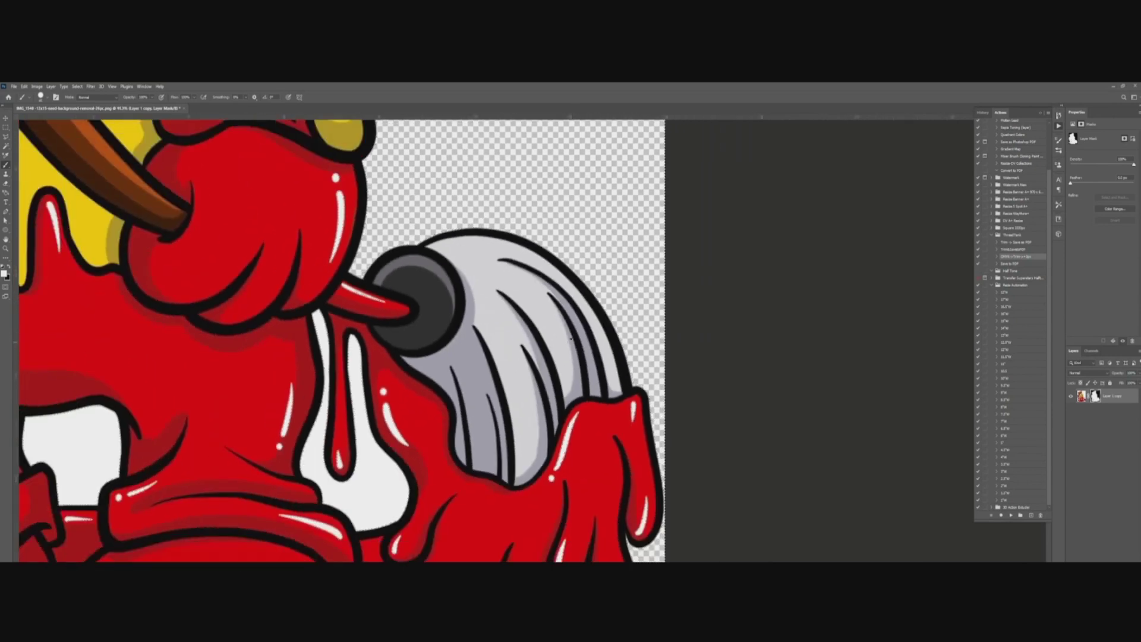
- Mask out the background around the hanging drip beside the mop and in the gap between the bear's legs
scroll(546, 378, "up", 5)
scroll(409, 170, "down", 3)
left_click_drag(363, 212, 635, 213)
key("x")
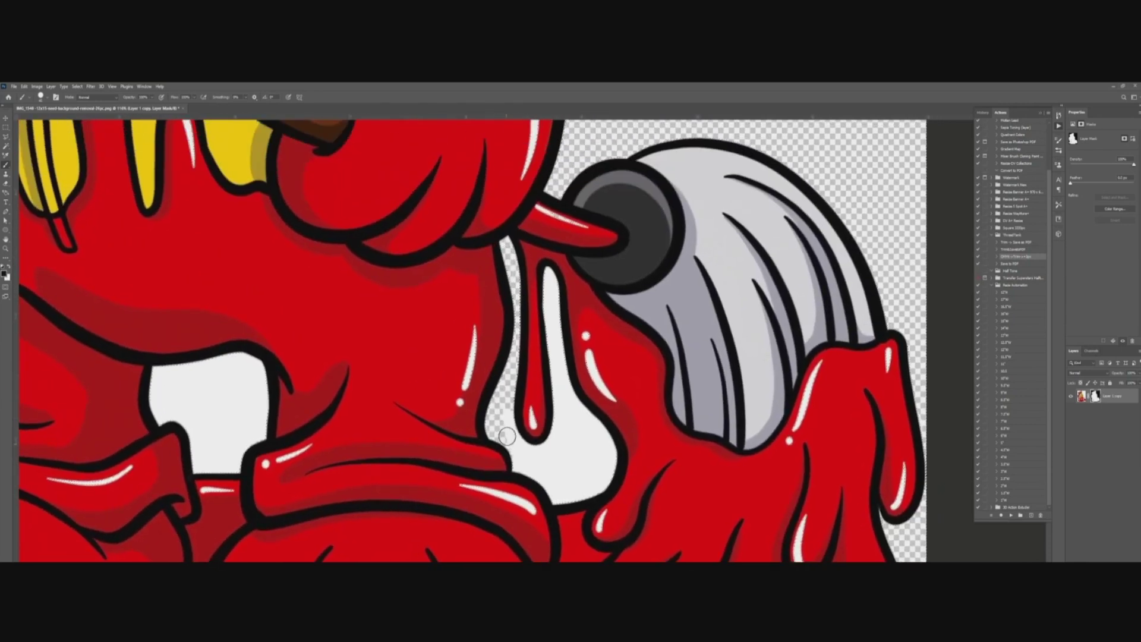
mouse_move(612, 482)
left_mouse_down()
mouse_move(566, 367)
mouse_move(548, 273)
mouse_move(548, 382)
left_mouse_up()
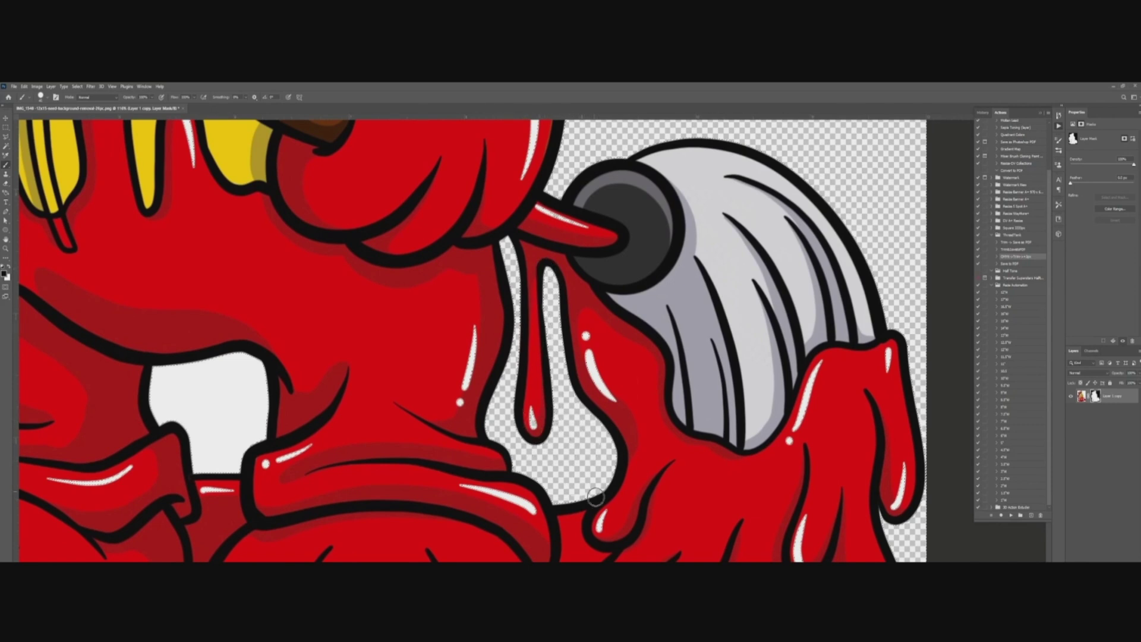
mouse_move(185, 449)
left_mouse_down()
mouse_move(523, 415)
mouse_move(498, 336)
mouse_move(599, 393)
mouse_move(539, 431)
mouse_move(543, 366)
mouse_move(582, 376)
mouse_move(545, 408)
left_mouse_up()
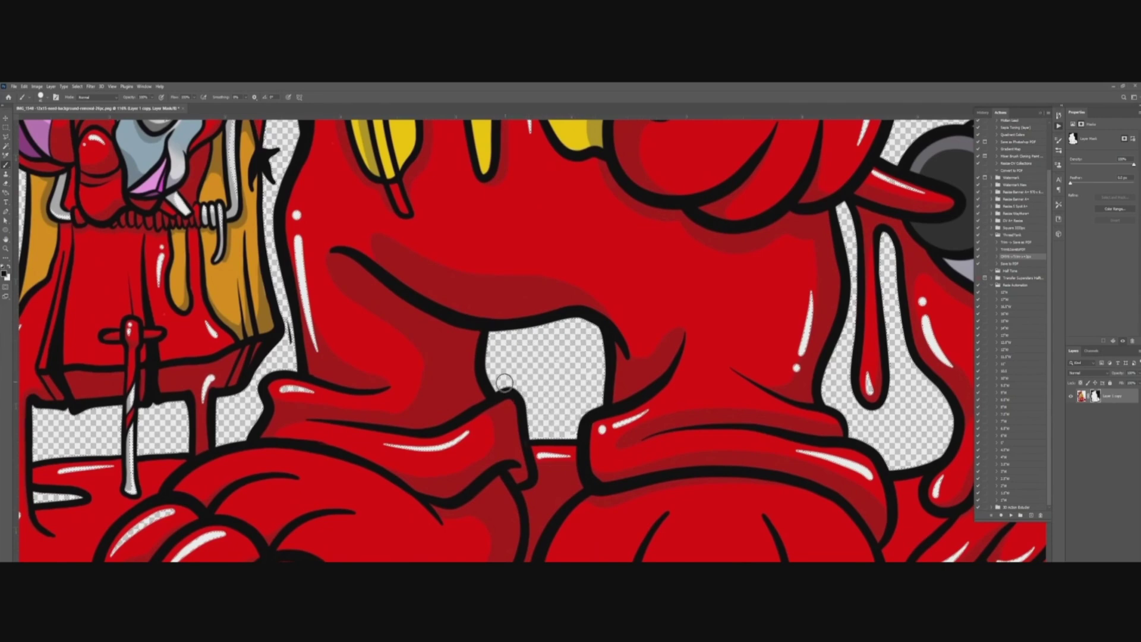
scroll(503, 382, "left", 5)
- Add a bright green Solid Color fill layer beneath the artwork layer
key("ctrl+0")
key("v")
left_click(1104, 559)
left_click(1099, 450)
mouse_move(447, 229)
left_mouse_down()
mouse_move(467, 245)
mouse_move(459, 277)
mouse_move(460, 206)
mouse_move(463, 216)
left_mouse_up()
left_click(476, 270)
left_click(534, 202)
left_click_drag(1101, 409, 1112, 416)
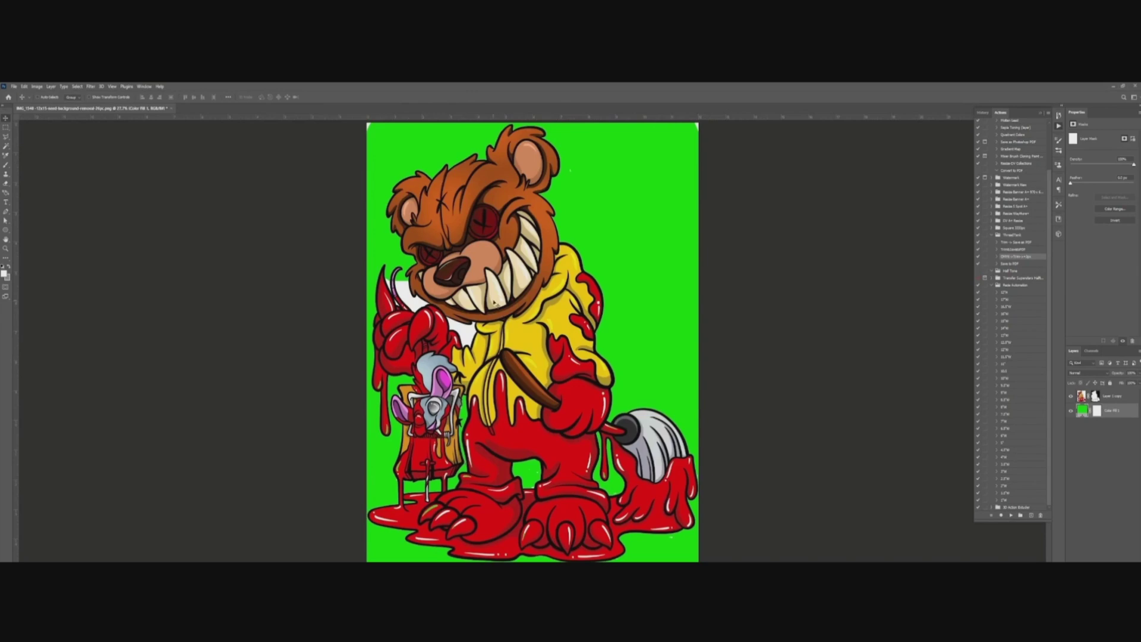
- Mask out the leftover light background in the upper corners of the artwork layer
left_click(1095, 396)
scroll(404, 220, "up", 8)
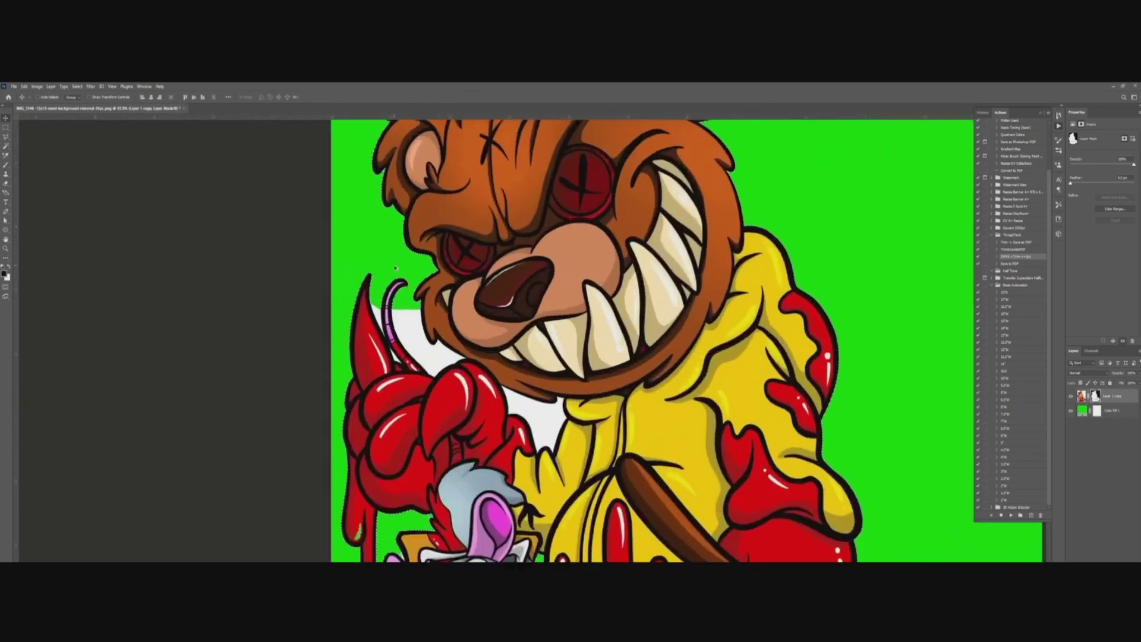
scroll(404, 220, "down", 9)
key("b")
scroll(379, 153, "up", 6)
left_click_drag(377, 147, 400, 196)
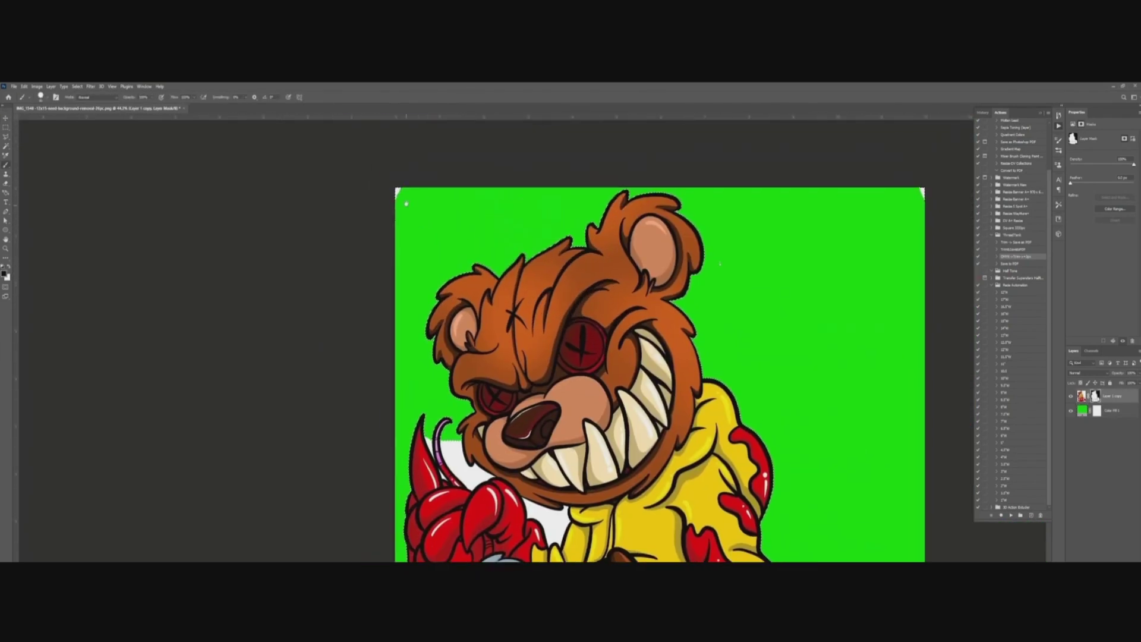
left_click_drag(712, 441, 765, 248)
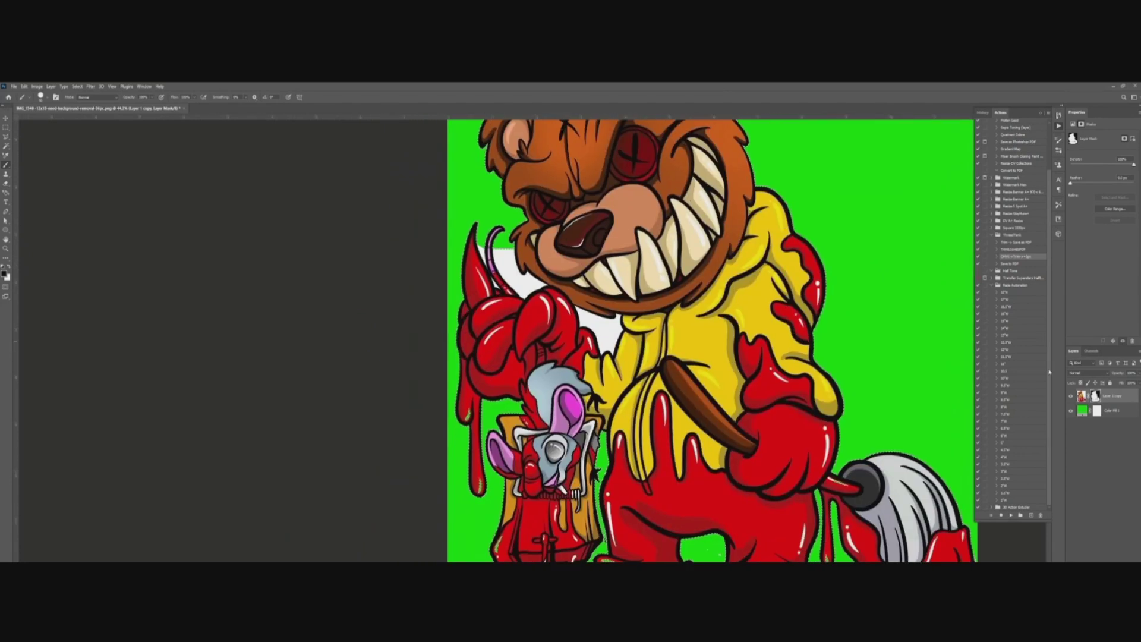
- Try to select the remaining light background on the artwork layer with Color Range, using Sampled Colors
left_click(77, 87)
left_click(90, 157)
key("Return")
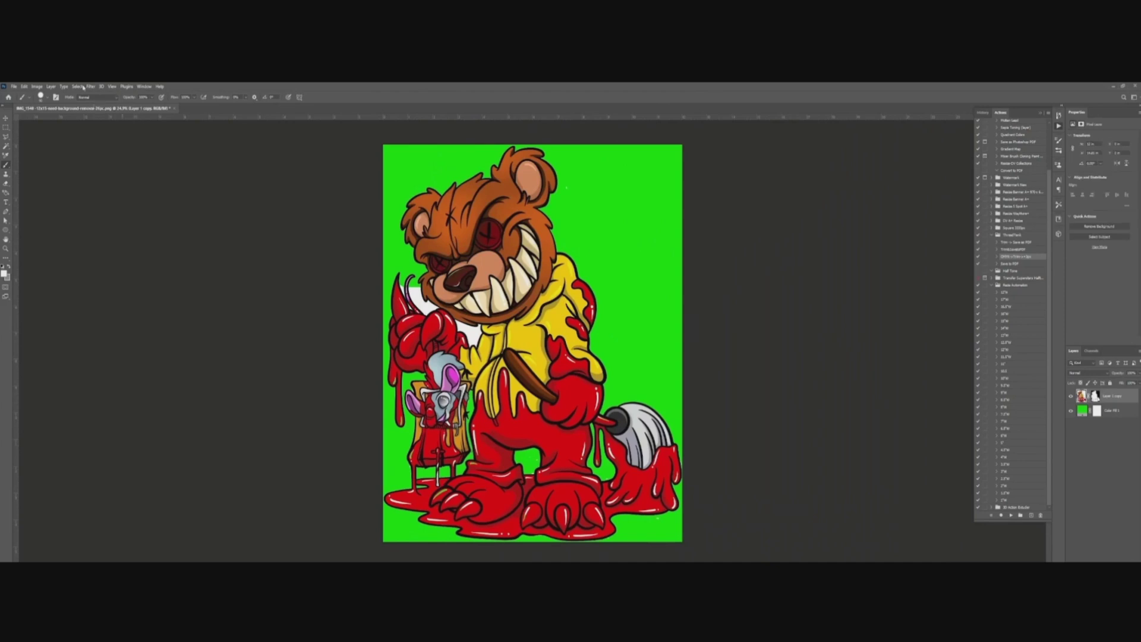
left_click(77, 86)
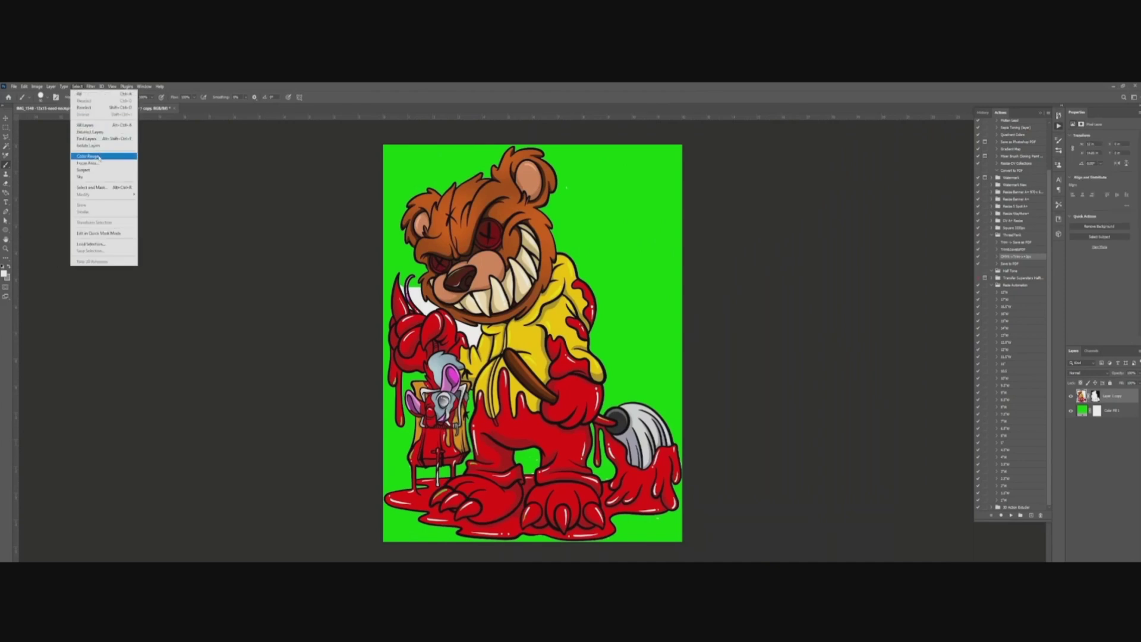
left_click(88, 156)
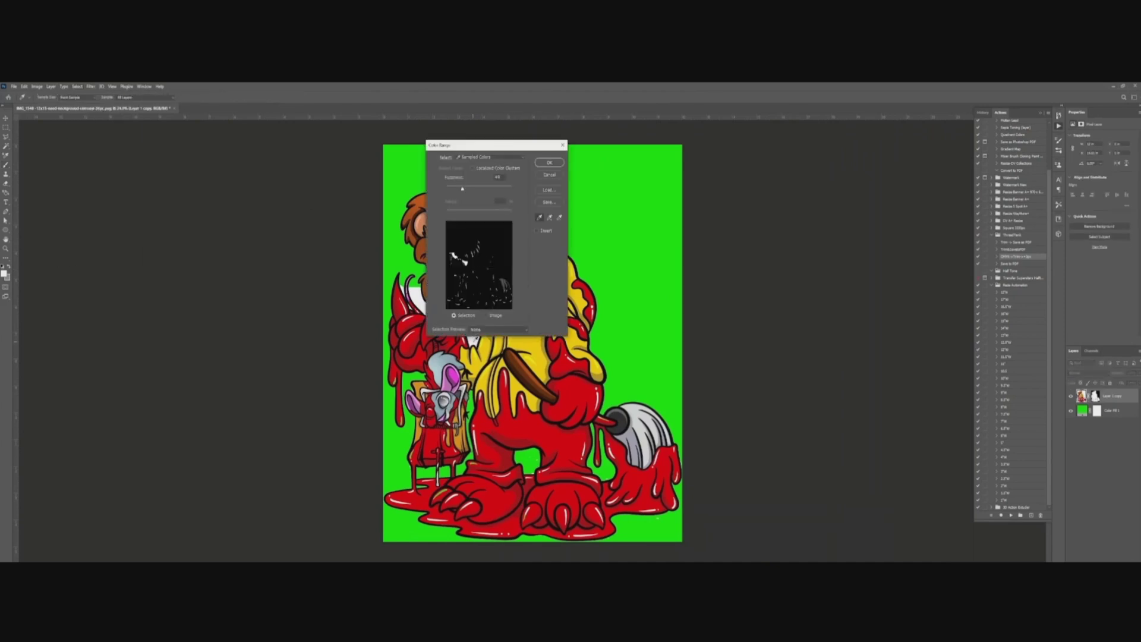
key("Return")
- Try to paint over the highlights that show green on the mouse trap's drips and the claws
scroll(428, 300, "up", 5)
key("x")
mouse_move(299, 241)
left_mouse_down()
mouse_move(302, 268)
mouse_move(377, 372)
mouse_move(421, 327)
mouse_move(363, 253)
left_mouse_up()
scroll(429, 286, "down", 2)
scroll(540, 383, "up", 2)
mouse_move(529, 369)
left_mouse_down()
mouse_move(597, 433)
mouse_move(619, 420)
left_mouse_up()
scroll(621, 416, "down", 5)
scroll(410, 428, "up", 3)
scroll(404, 428, "down", 3)
scroll(404, 428, "up", 5)
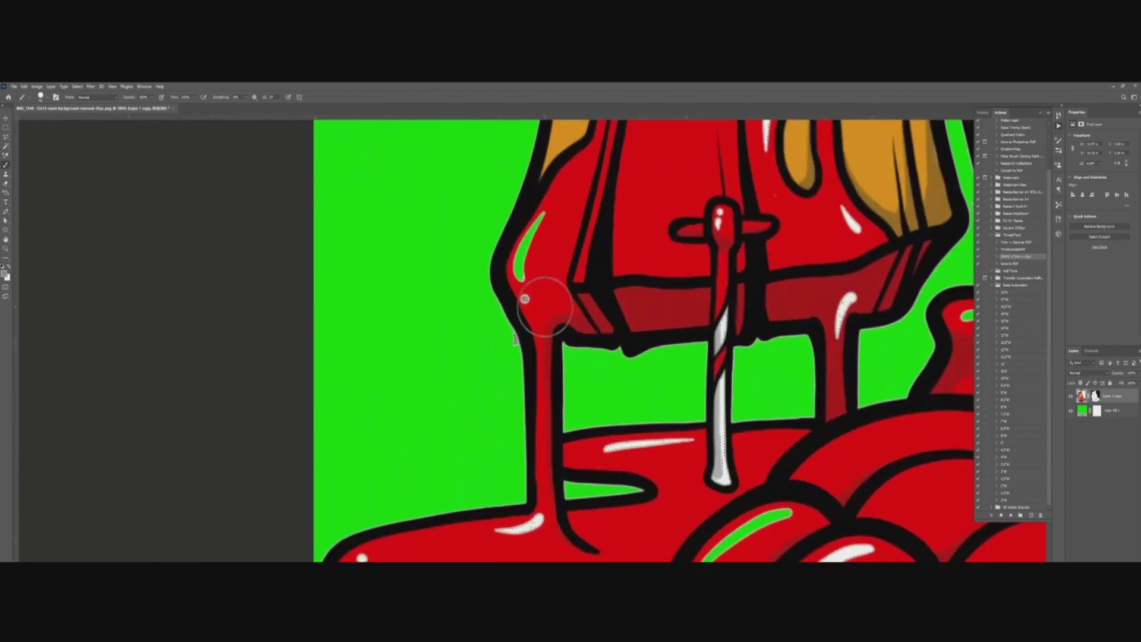
key("x")
left_click_drag(546, 300, 575, 401)
scroll(713, 286, "down", 6)
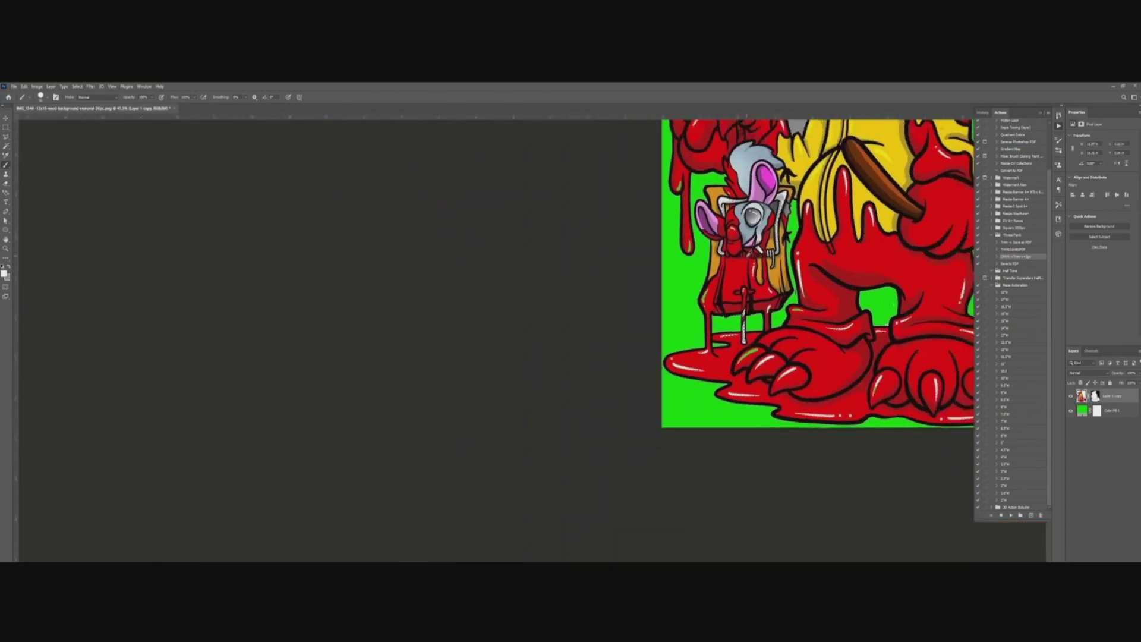
scroll(590, 274, "down", 1)
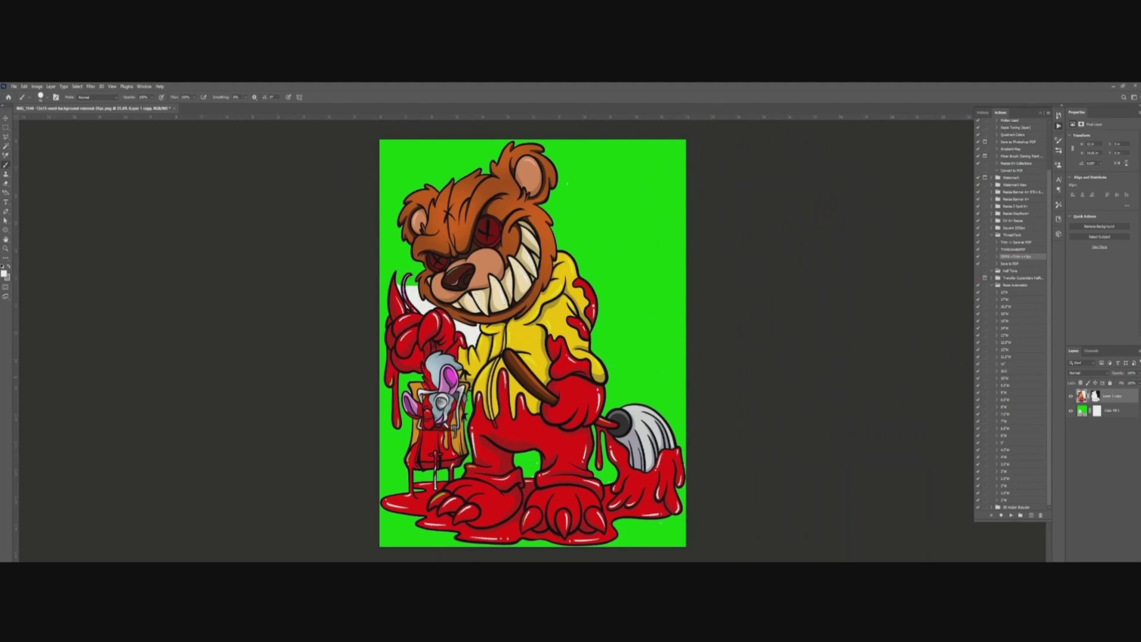
- Select the light areas of the artwork layer, including the patch beside the bear's chin, with Color Range using Sampled Colors
left_click(1095, 395)
scroll(502, 244, "up", 2)
scroll(535, 226, "down", 3)
scroll(564, 198, "up", 3)
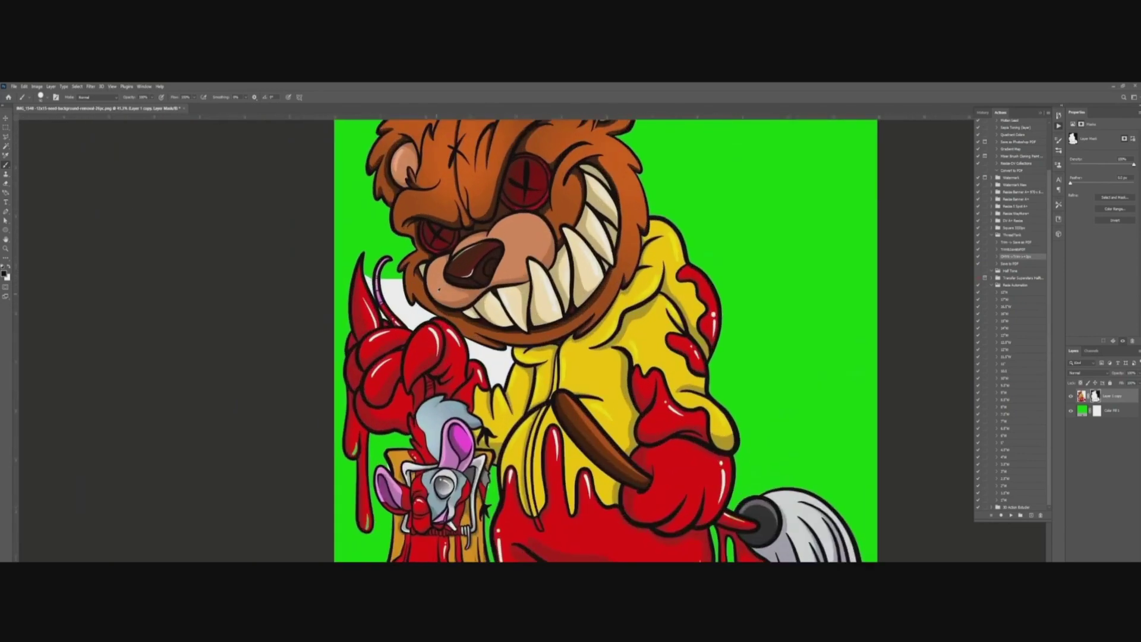
left_click(77, 87)
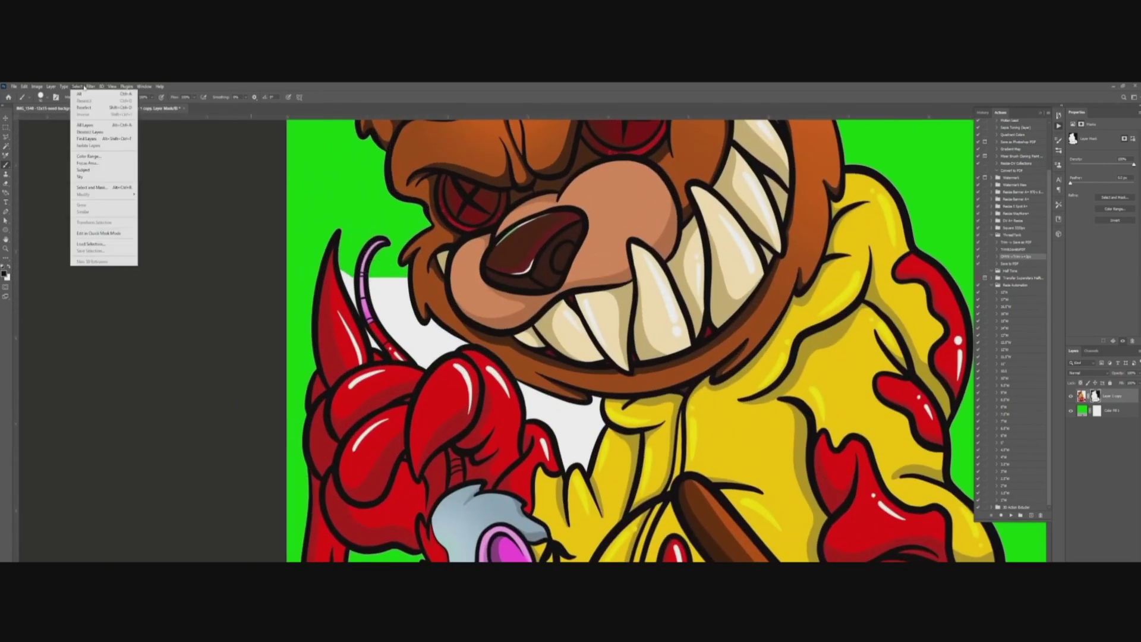
left_click(1081, 397)
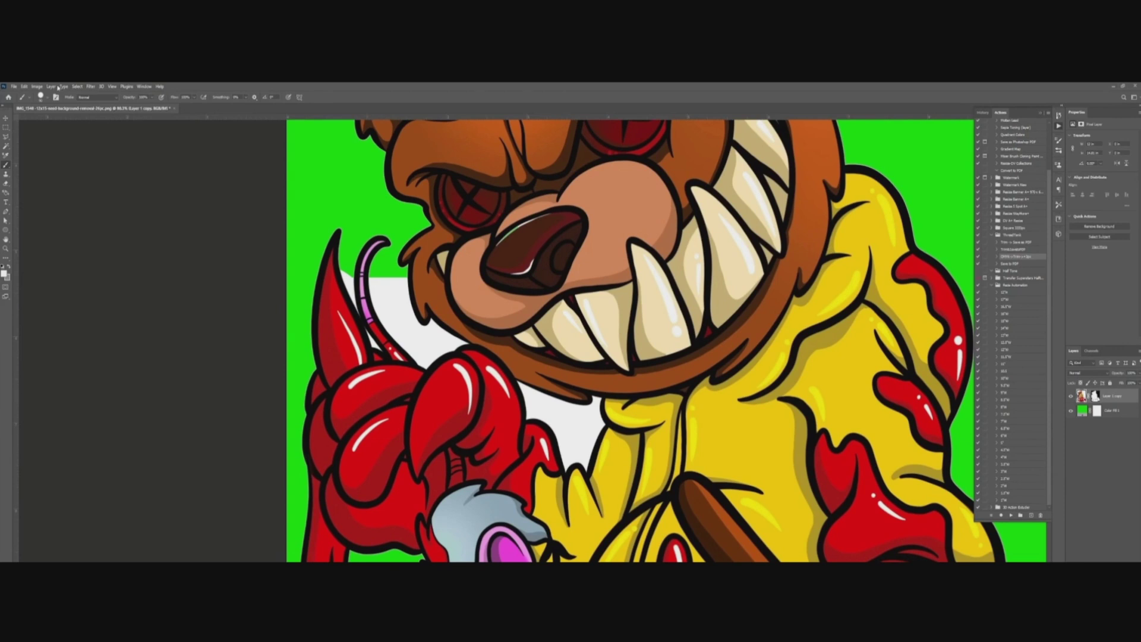
left_click(79, 86)
mouse_move(101, 86)
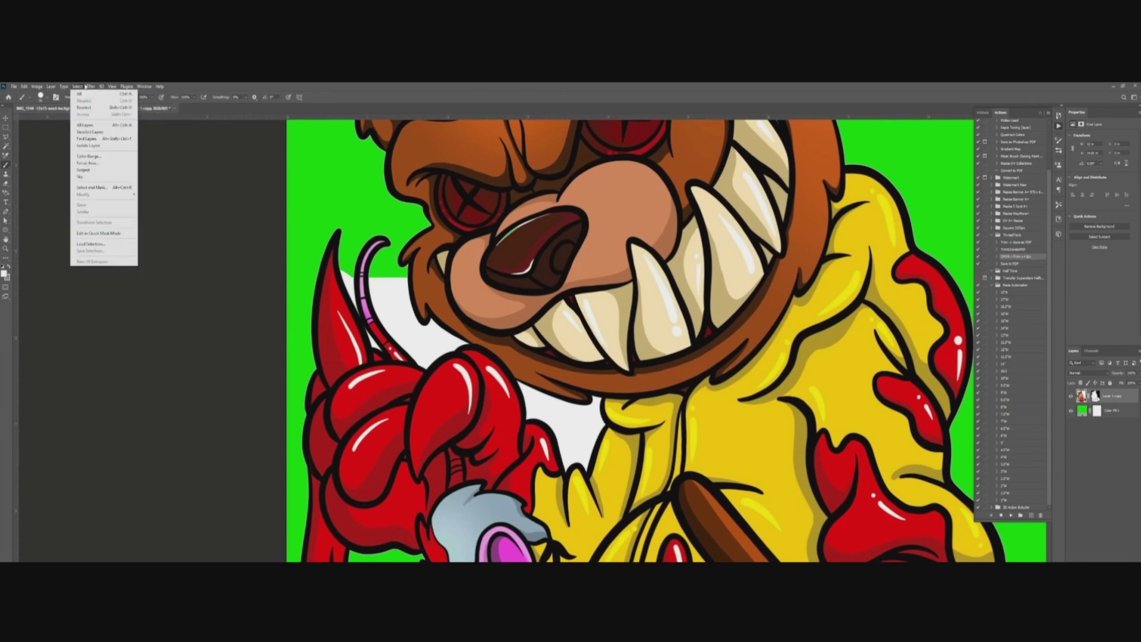
left_click(95, 156)
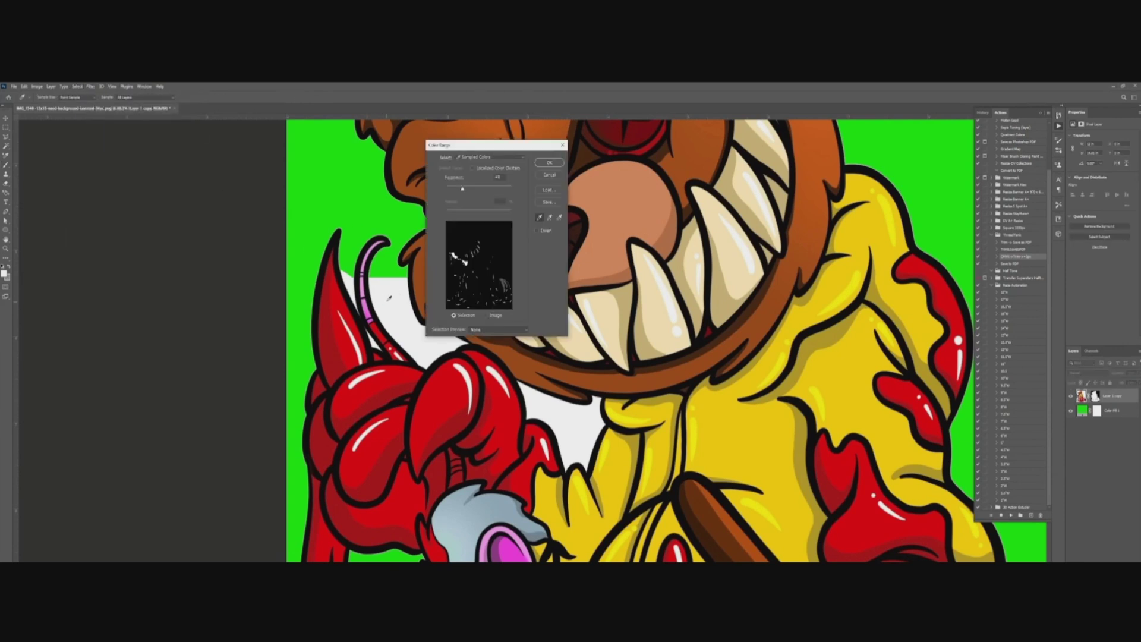
key("Return")
- Mask out the background patch between the mouse's tail and the bear's face, and touch up the tail's base with a smaller brush
left_click(1095, 396)
mouse_move(357, 295)
left_mouse_down()
mouse_move(409, 288)
mouse_move(452, 336)
mouse_move(384, 310)
left_mouse_up()
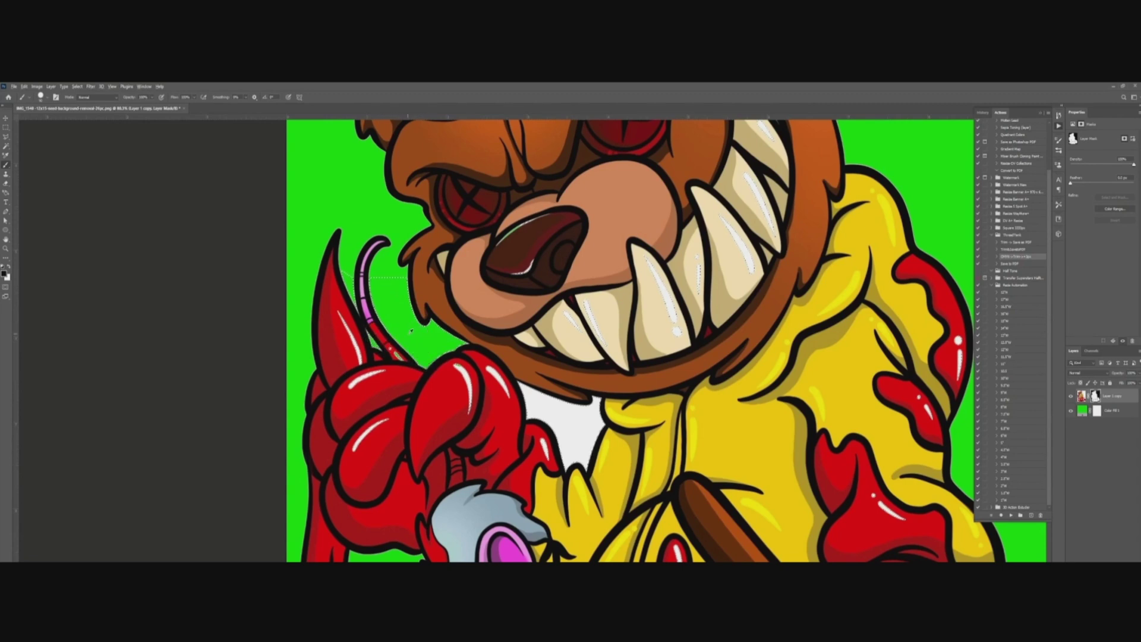
scroll(424, 357, "up", 5)
key("bracketleft")
key("bracketleft")
key("bracketleft")
key("bracketleft")
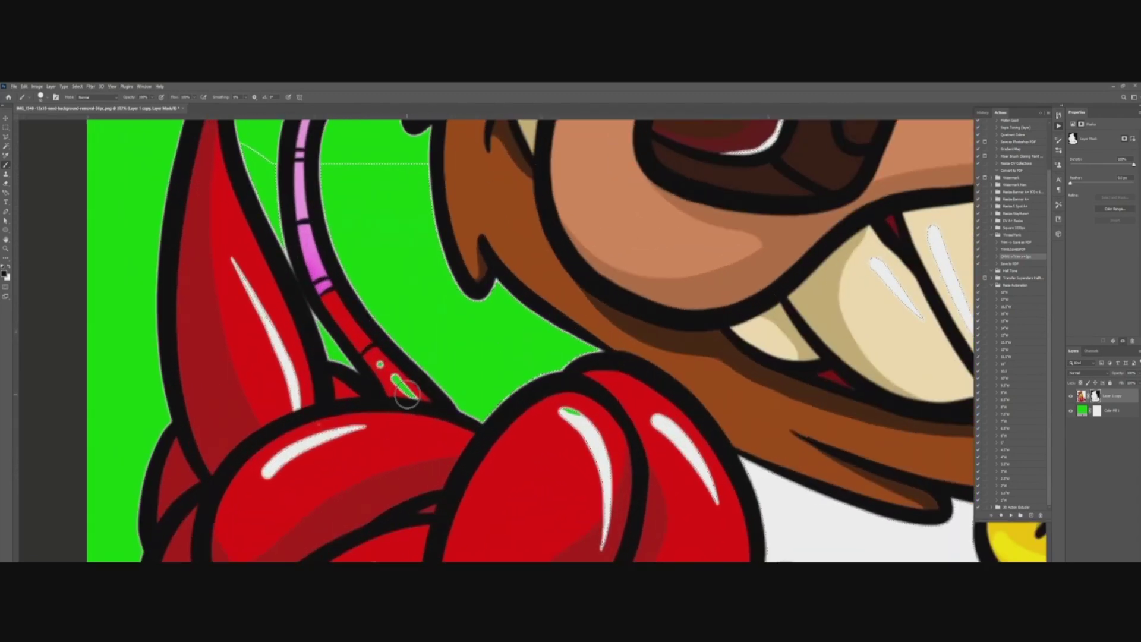
scroll(433, 417, "down", 4)
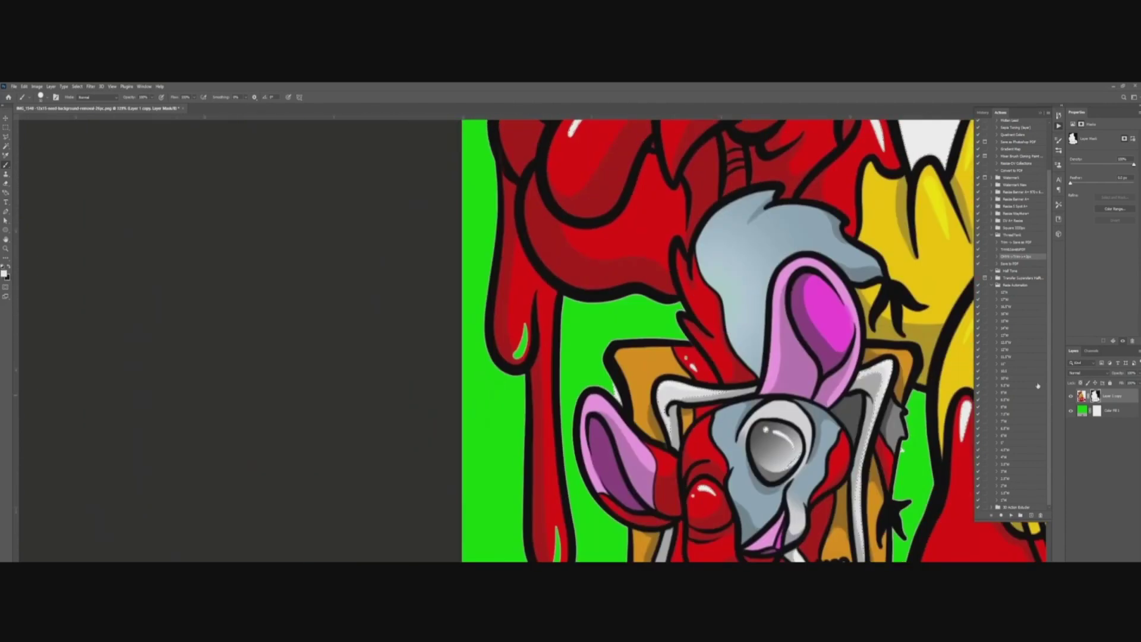
- Check the cutout without the green fill, and add a blank layer between the artwork layer and the green fill layer
scroll(527, 357, "up", 2)
scroll(712, 387, "down", 6)
left_click(1070, 410)
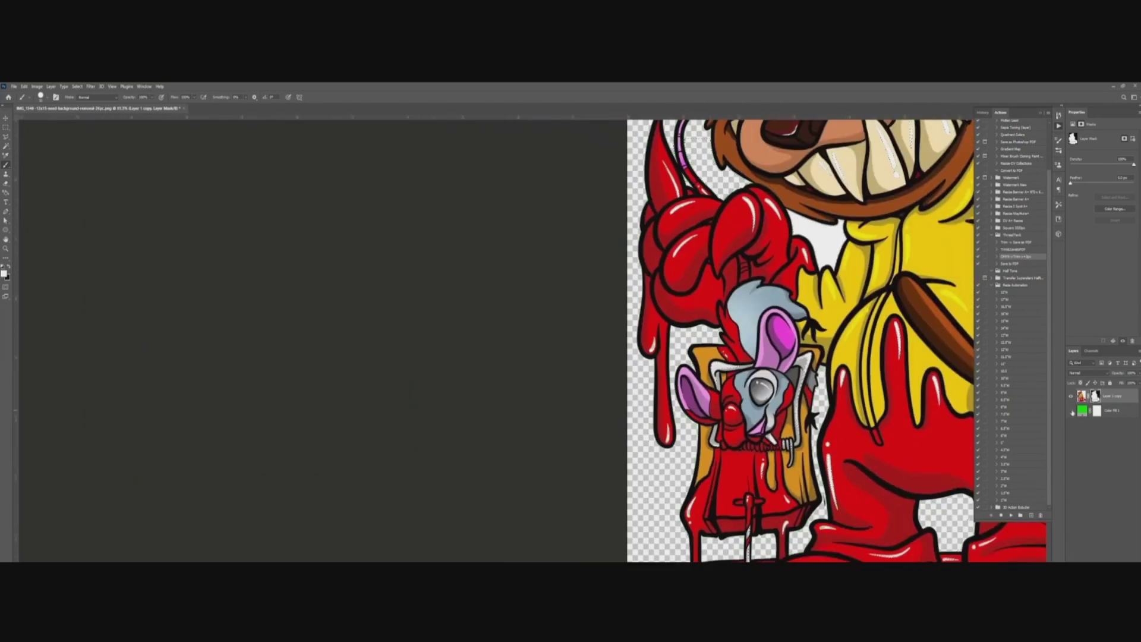
left_click(1070, 410)
scroll(700, 344, "up", 4)
left_click(1111, 410)
key("ctrl+shift+alt+n")
scroll(607, 289, "up", 5)
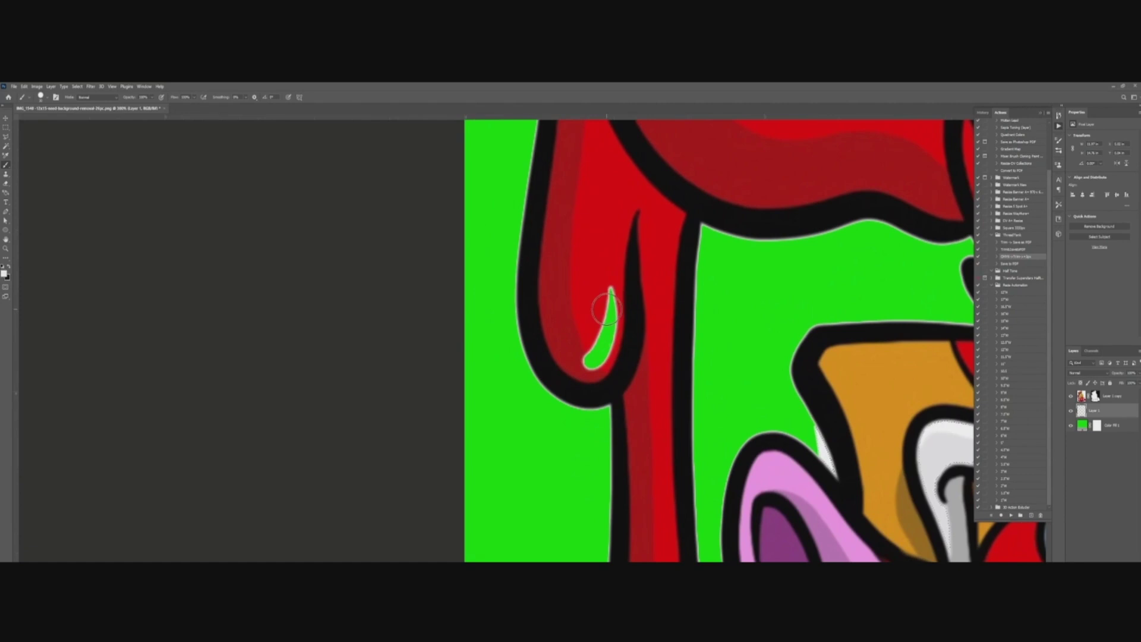
- Examine the cutout and its see-through highlights with the green fill hidden, and restore the green fill
scroll(731, 356, "down", 4)
left_click(1071, 425)
scroll(689, 351, "up", 5)
scroll(713, 374, "down", 8)
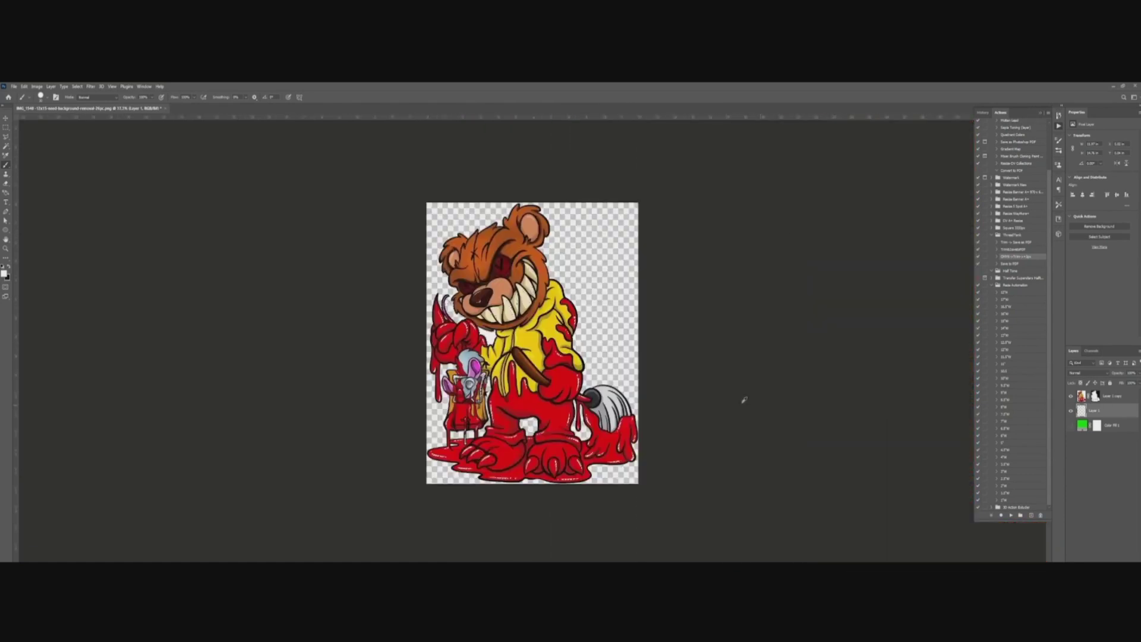
scroll(489, 358, "up", 5)
left_click(1071, 425)
scroll(493, 356, "up", 1)
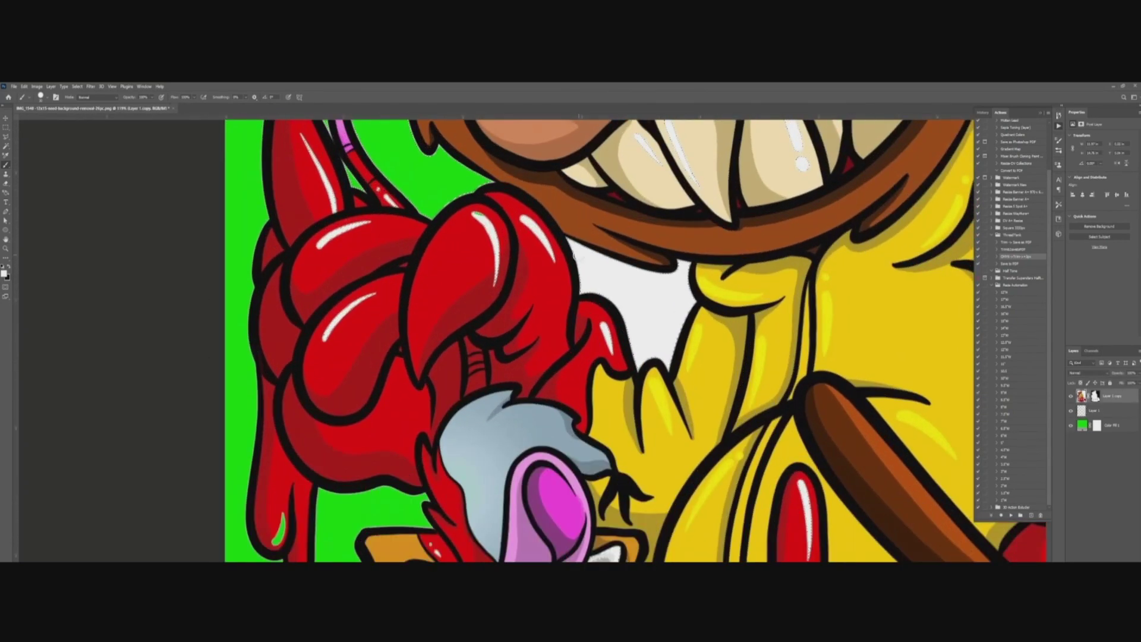
- Paint black on the artwork layer's mask to remove the background patch between the bear's chin, raised hand and hoodie
left_click(1095, 395)
key("x")
mouse_move(576, 252)
left_mouse_down()
mouse_move(586, 280)
mouse_move(574, 240)
mouse_move(625, 260)
mouse_move(677, 345)
mouse_move(633, 326)
mouse_move(657, 312)
left_mouse_up()
scroll(656, 312, "down", 3)
left_click_drag(541, 493, 639, 166)
scroll(639, 167, "up", 4)
mouse_move(600, 517)
left_mouse_down()
mouse_move(625, 128)
mouse_move(681, 339)
left_mouse_up()
scroll(680, 340, "down", 4)
scroll(681, 339, "down", 3)
- Erase the stray light specks on the artwork layer around the hanging drip beside the bear's leg
scroll(674, 366, "up", 6)
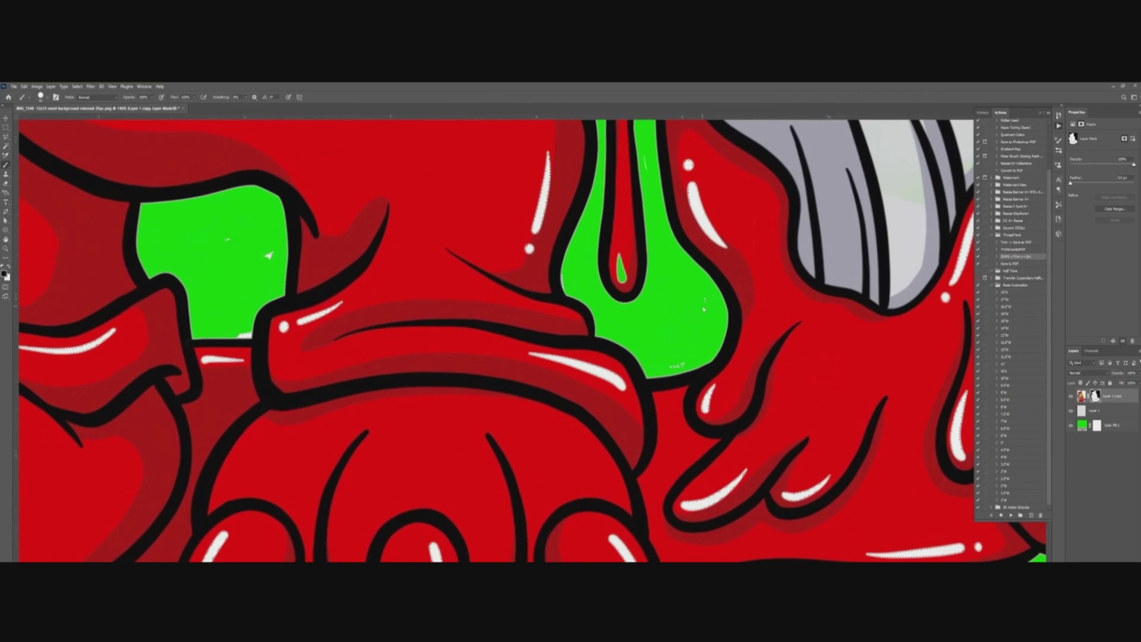
scroll(705, 308, "down", 8)
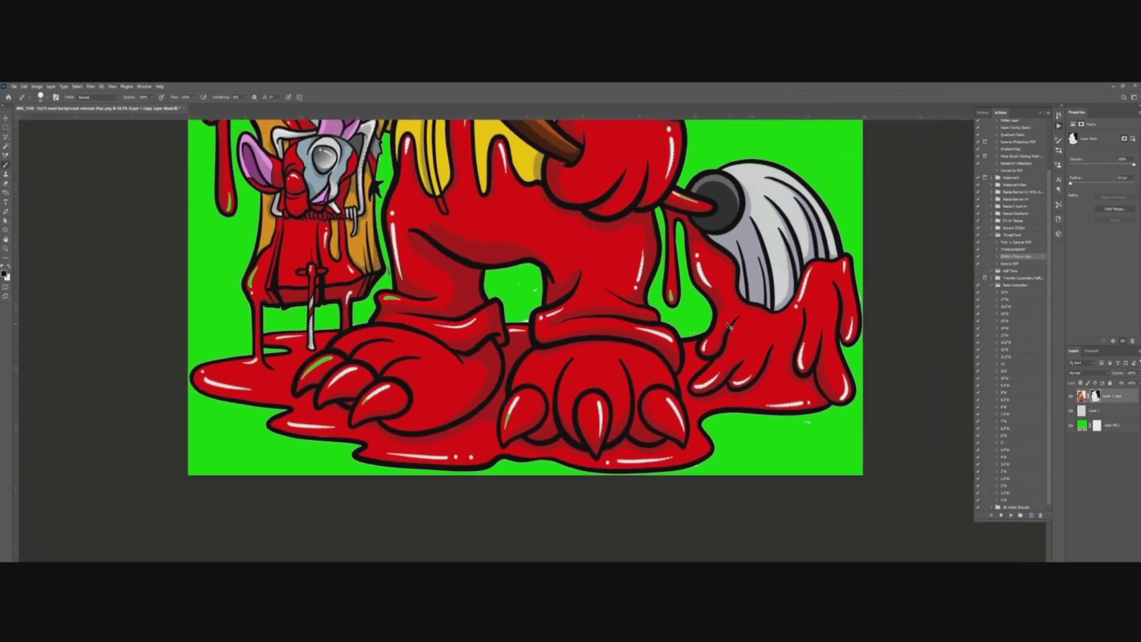
scroll(702, 325, "up", 10)
key("ctrl+2")
key("e")
scroll(681, 425, "down", 5)
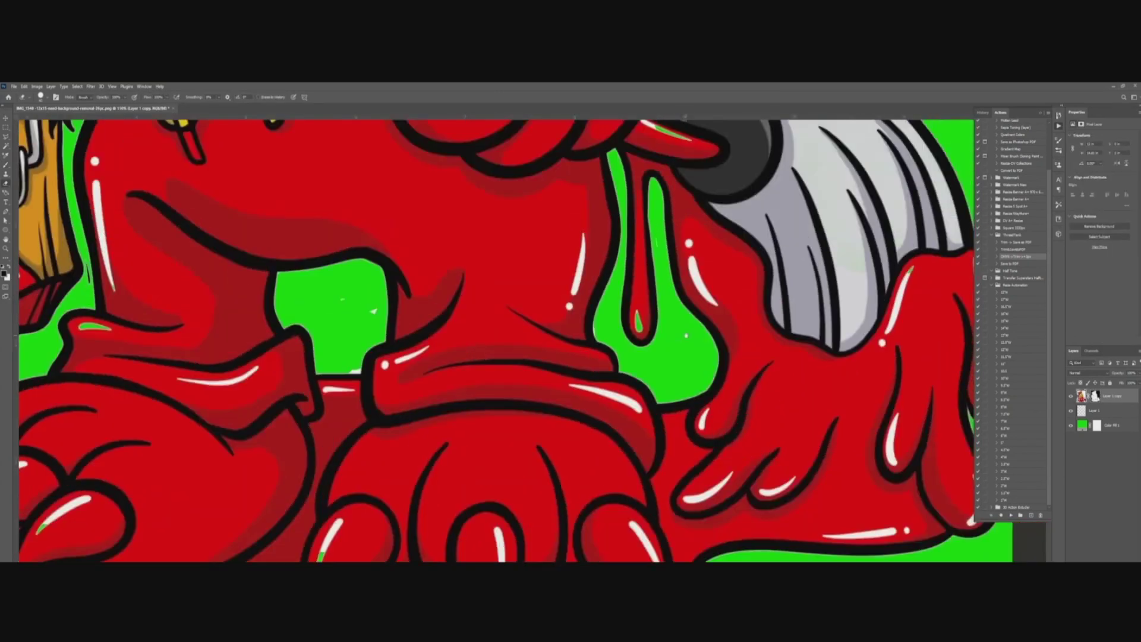
scroll(658, 243, "up", 6)
left_click(659, 243)
scroll(662, 250, "down", 8)
- Erase the specks and the light strip along the lower edge of the gap between the bear's legs
scroll(528, 315, "up", 6)
left_click_drag(499, 331, 554, 354)
scroll(520, 436, "up", 7)
left_click_drag(568, 447, 580, 438)
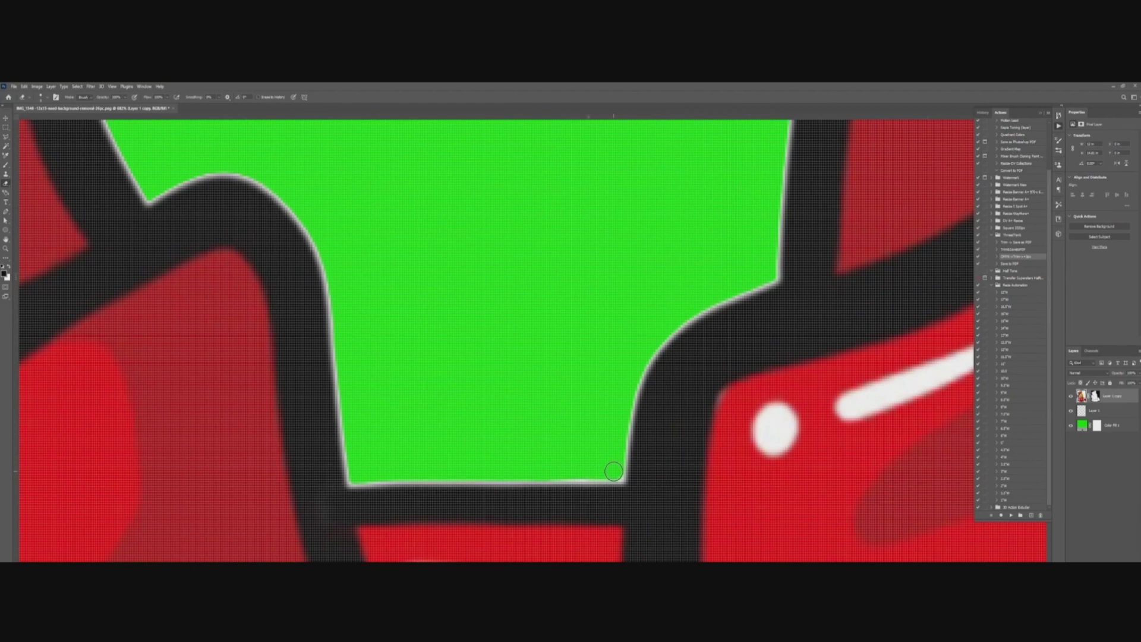
scroll(618, 411, "down", 3)
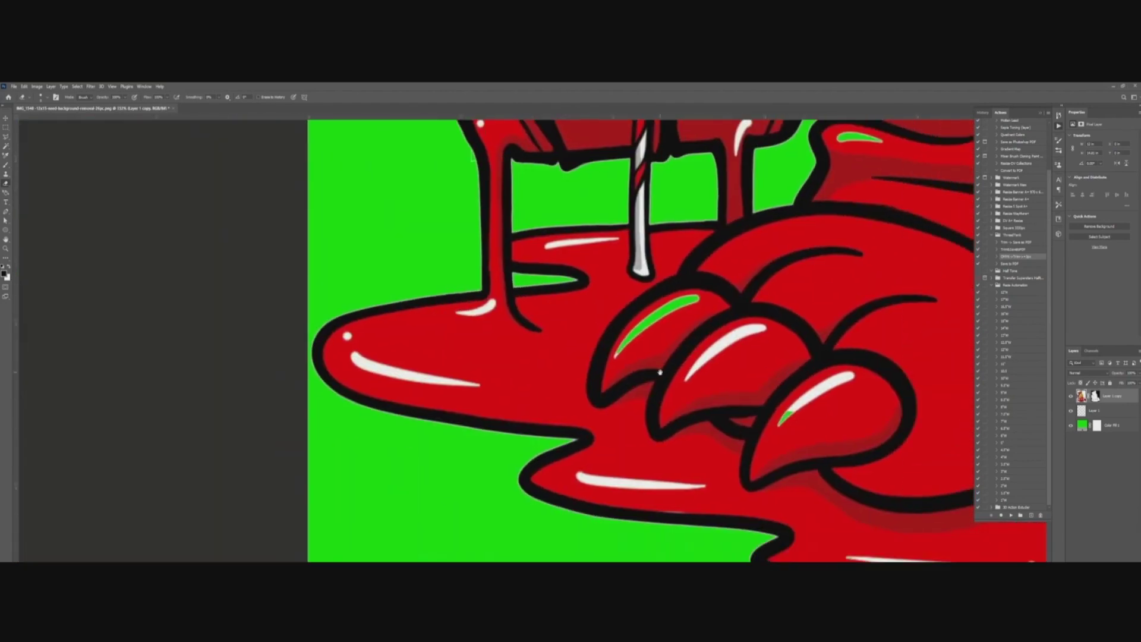
- Paint white on the blank layer beneath the artwork to fill the green highlights on the foot's claws
scroll(612, 321, "up", 2)
key("ctrl+z")
key("x")
left_click_drag(631, 302, 529, 362)
scroll(902, 363, "down", 3)
mouse_move(560, 132)
left_mouse_down()
mouse_move(600, 368)
mouse_move(577, 338)
mouse_move(607, 301)
left_mouse_up()
scroll(601, 374, "up", 3)
left_click_drag(820, 304, 667, 419)
scroll(681, 410, "down", 3)
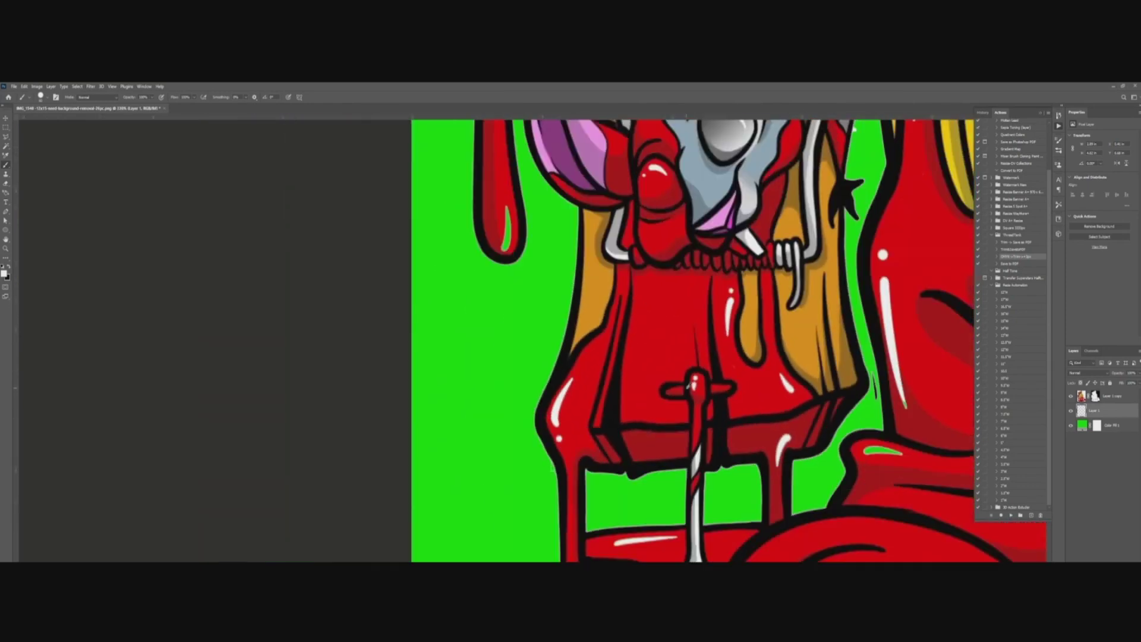
- Fill the green parts of the highlights on the bear's raised hand with white on the layer beneath
left_click_drag(705, 197, 693, 372)
scroll(501, 413, "up", 1)
scroll(482, 410, "up", 5)
scroll(504, 341, "up", 6)
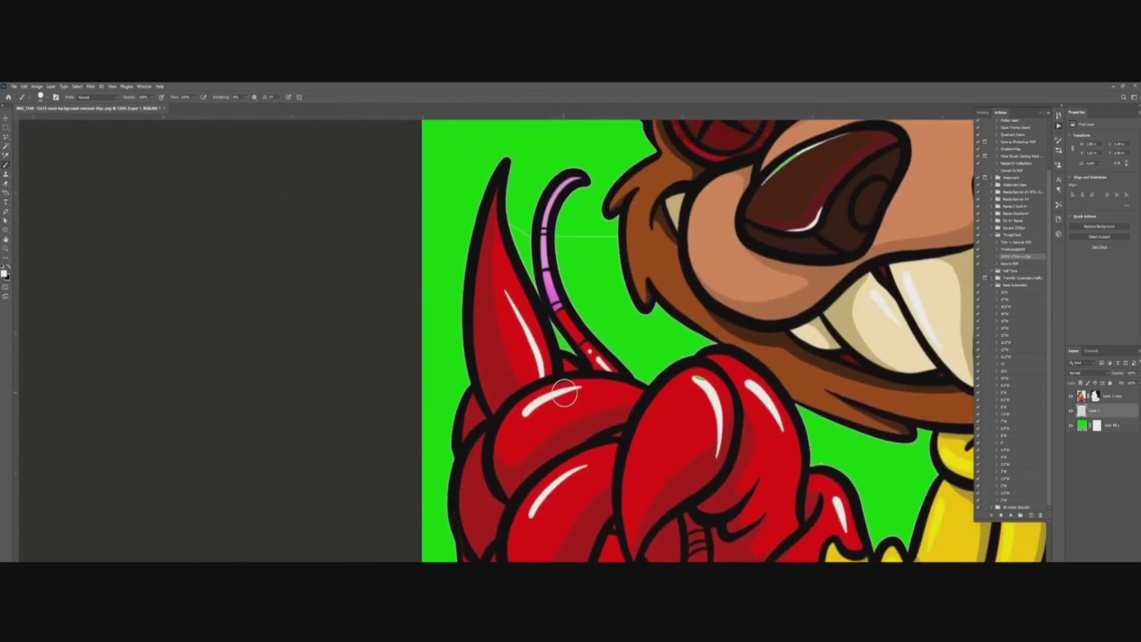
scroll(579, 386, "down", 3)
- Erase the thin light line running from the raised claw across the mouse's tail to the bear's face
scroll(524, 319, "up", 8)
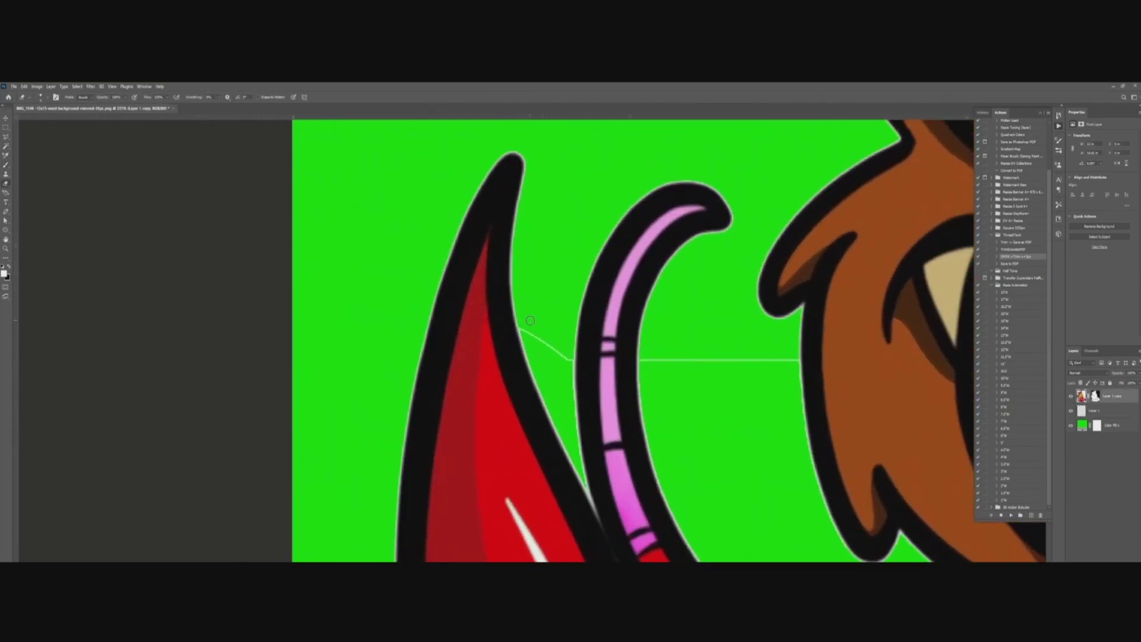
left_click_drag(687, 365, 794, 361)
scroll(743, 371, "down", 6)
- Erase the stray specks on the green background around the lower edge of the red puddle
scroll(785, 326, "up", 8)
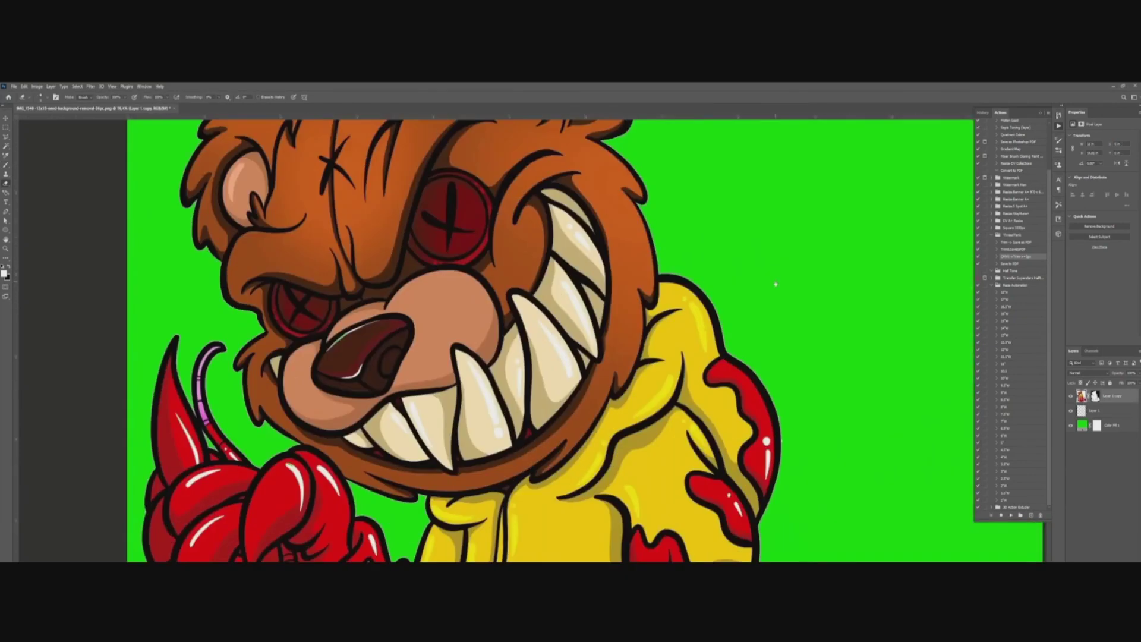
scroll(676, 347, "down", 8)
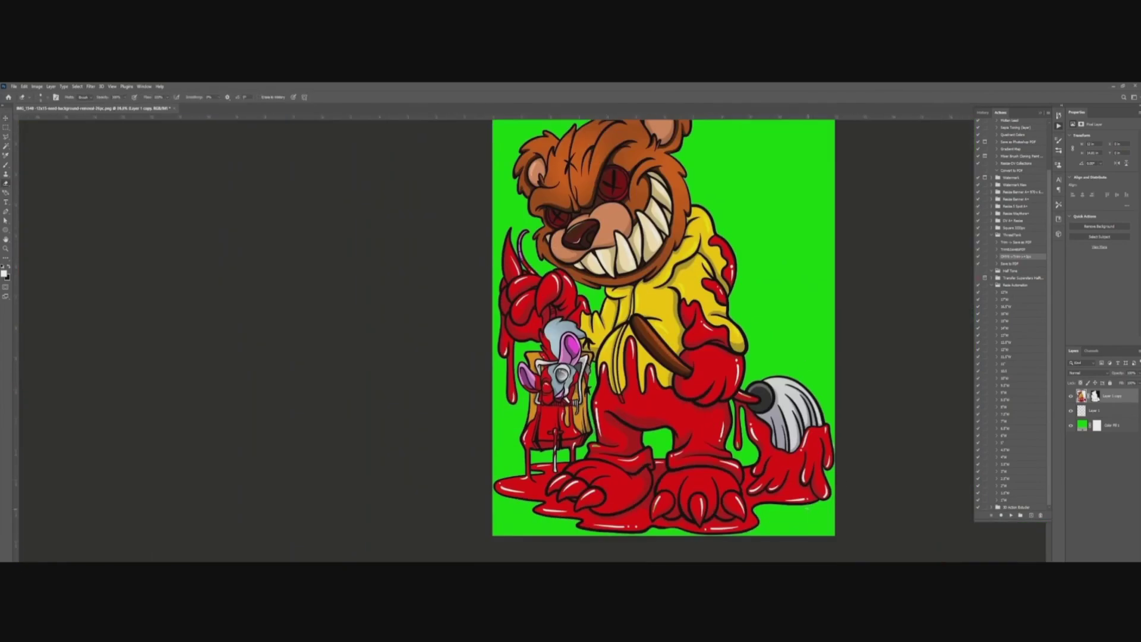
scroll(797, 490, "up", 5)
left_click_drag(809, 517, 868, 391)
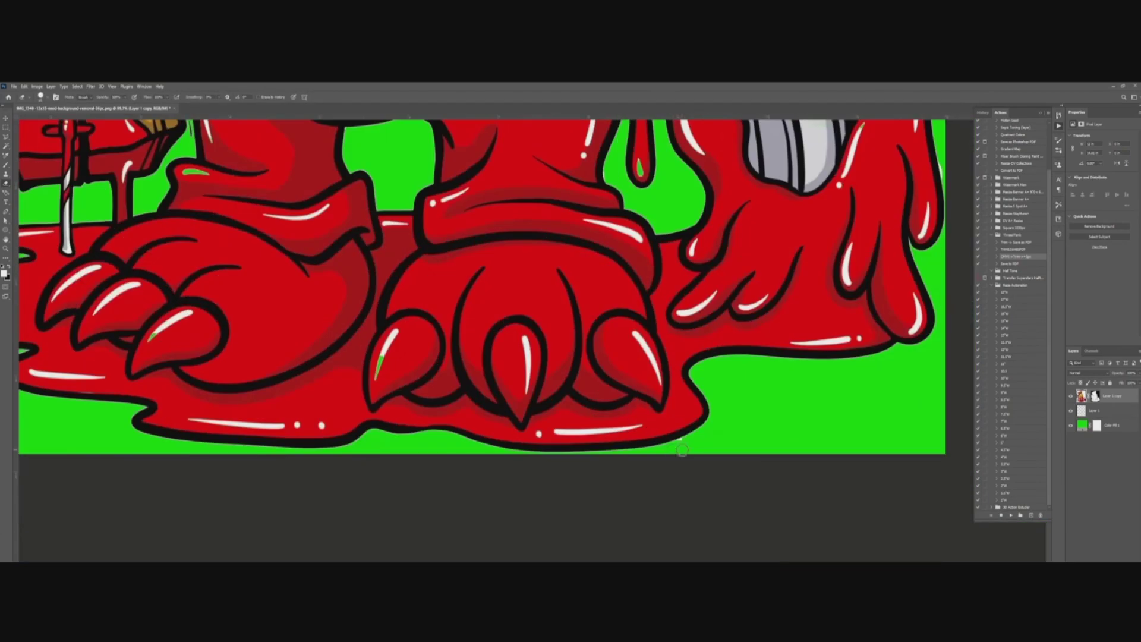
scroll(691, 444, "up", 5)
scroll(685, 438, "down", 6)
key("ctrl+0")
- Inspect the artwork's outline up close for a light fringe, against both transparency and the green fill
key("v")
left_click(1071, 425)
scroll(535, 332, "down", 2)
scroll(465, 316, "up", 6)
scroll(474, 312, "down", 8)
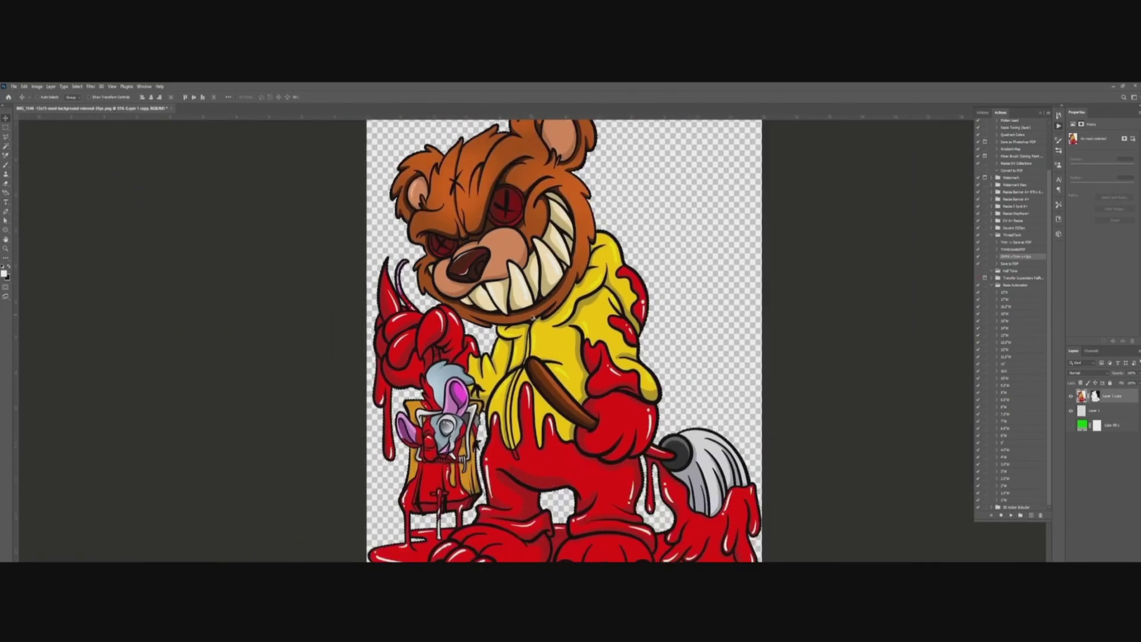
left_click(77, 87)
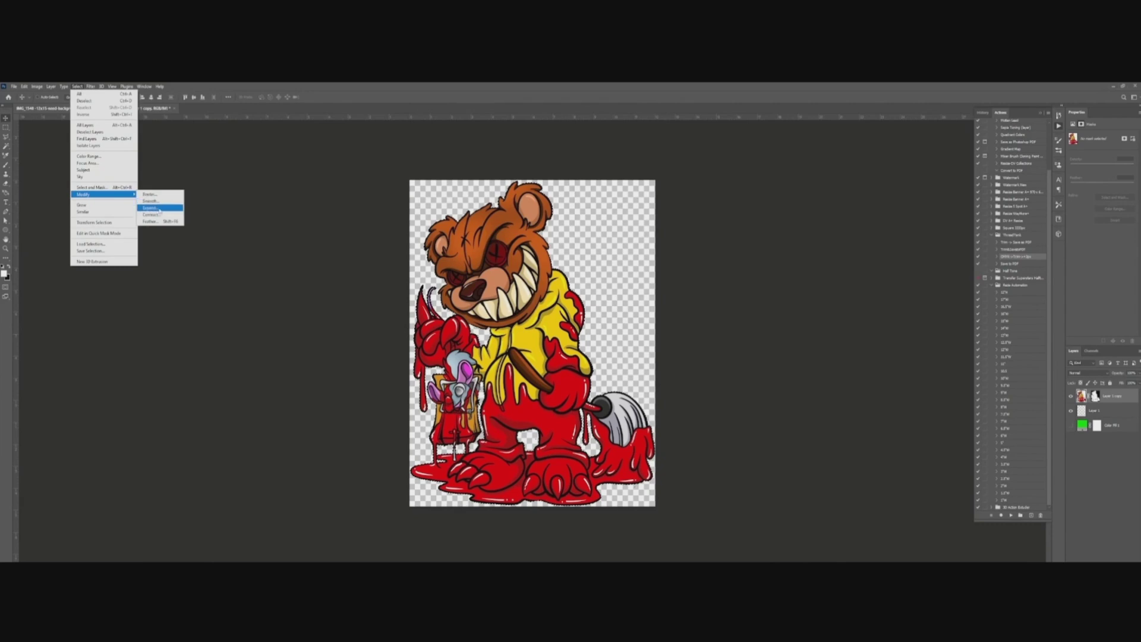
left_click(568, 327)
scroll(588, 345, "up", 8)
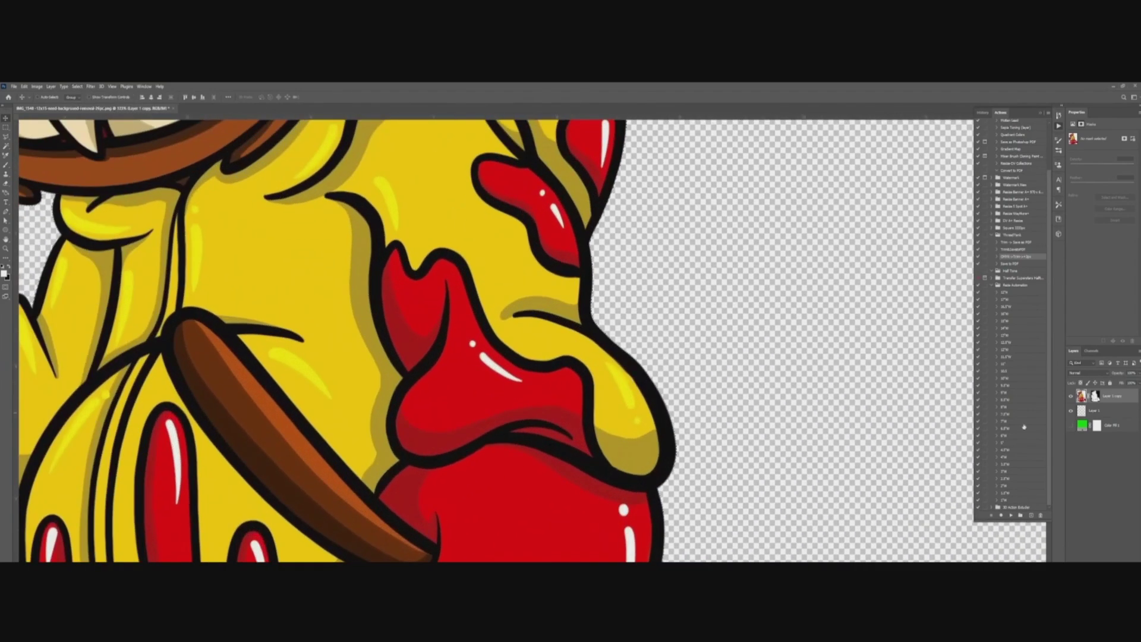
scroll(632, 300, "up", 8)
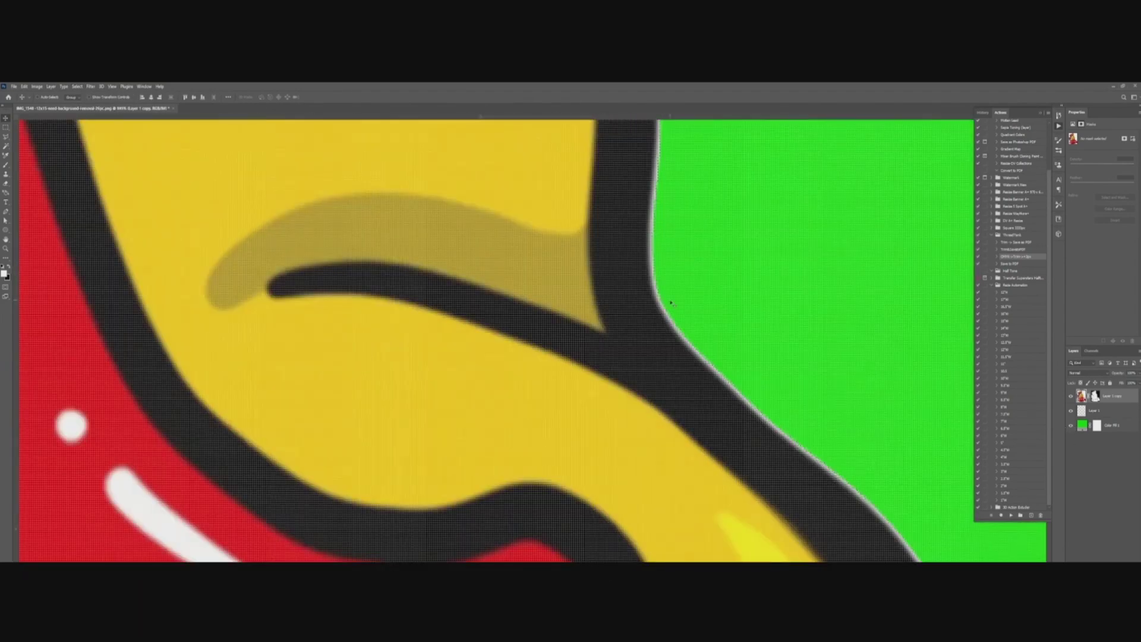
scroll(799, 435, "down", 4)
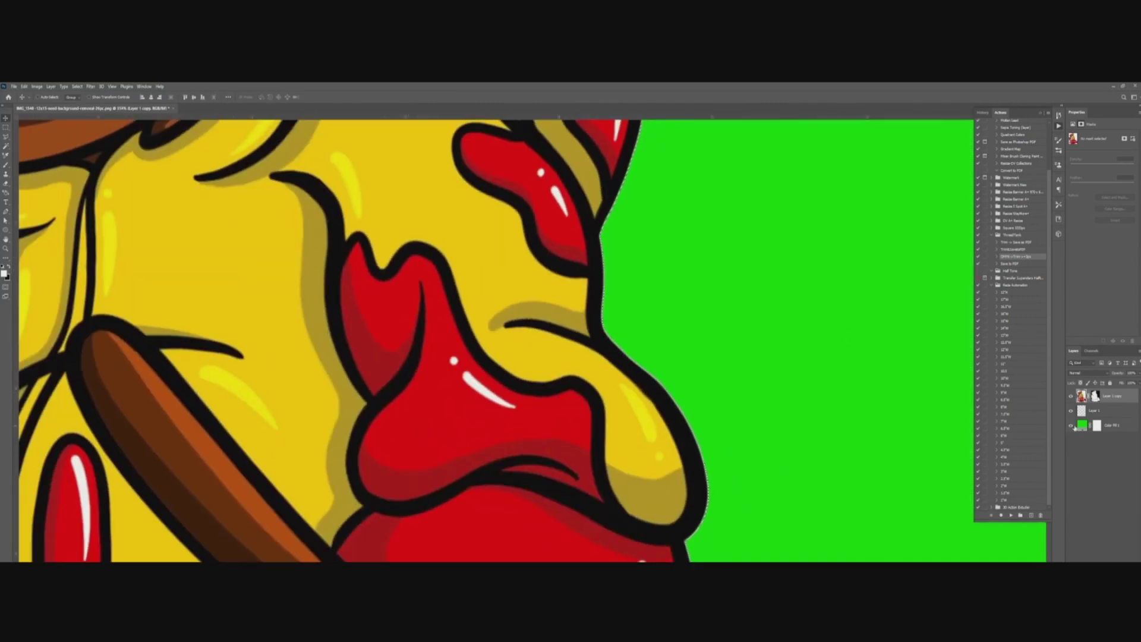
- Contract the selection that follows the artwork's outline
left_click(37, 86)
mouse_move(78, 86)
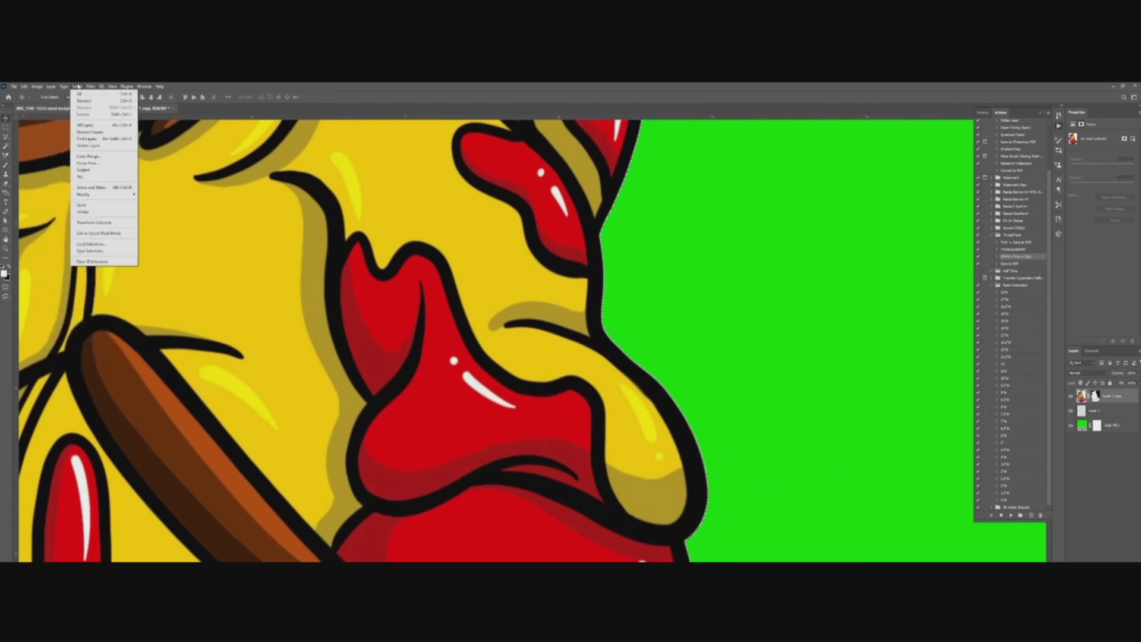
mouse_move(122, 196)
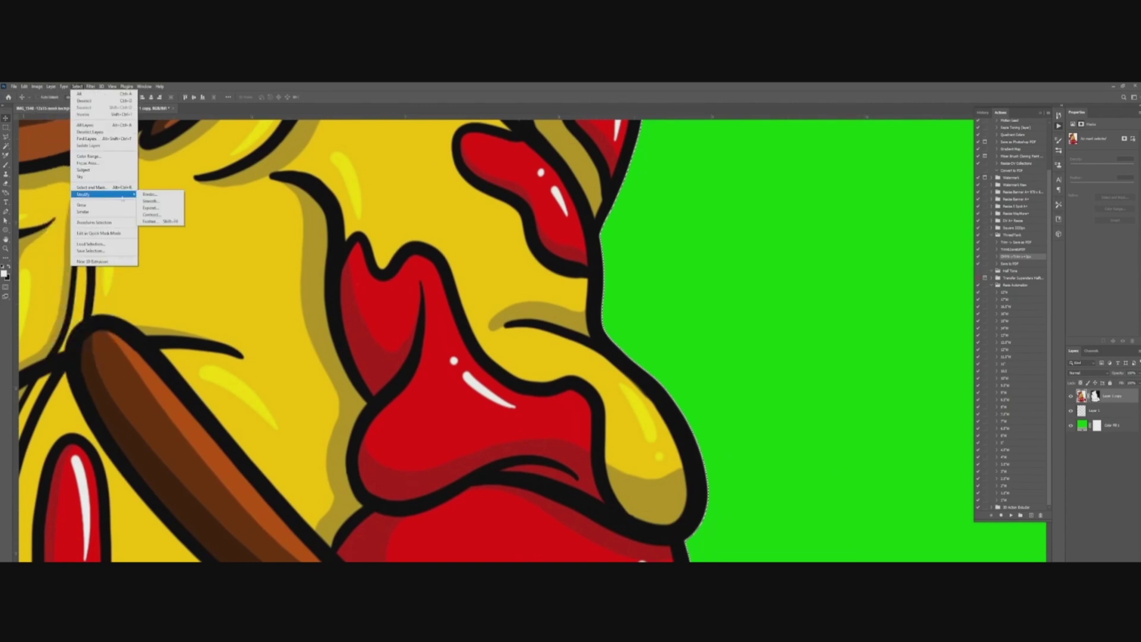
left_click(153, 214)
left_click(984, 396)
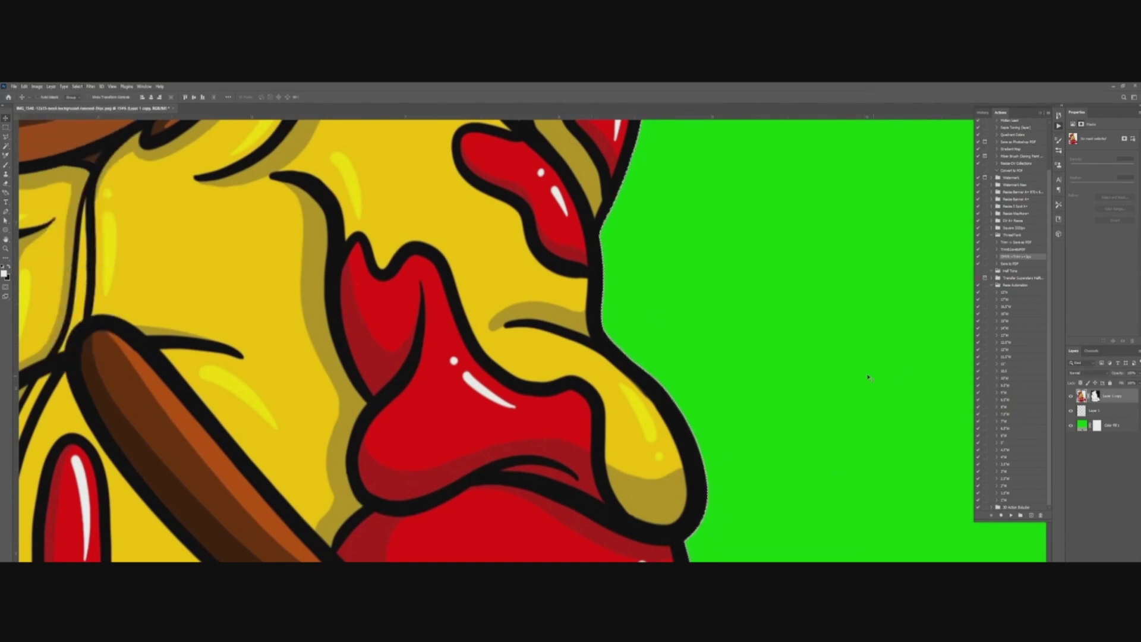
- Try to paint over the light fringe beside the yellow sleeve directly on the artwork layer
scroll(616, 335, "up", 8)
key("b")
left_click(617, 336)
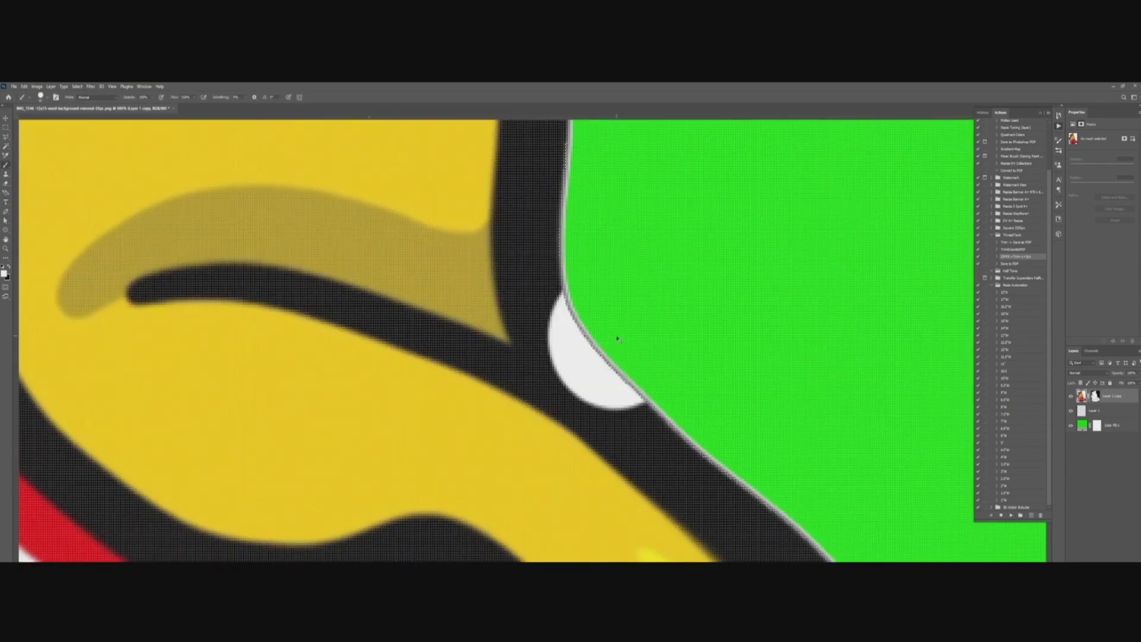
key("ctrl+z")
- Invert the selection and paint black on the artwork layer's mask along the light fringe beside the yellow sleeve
key("w")
right_click(710, 331)
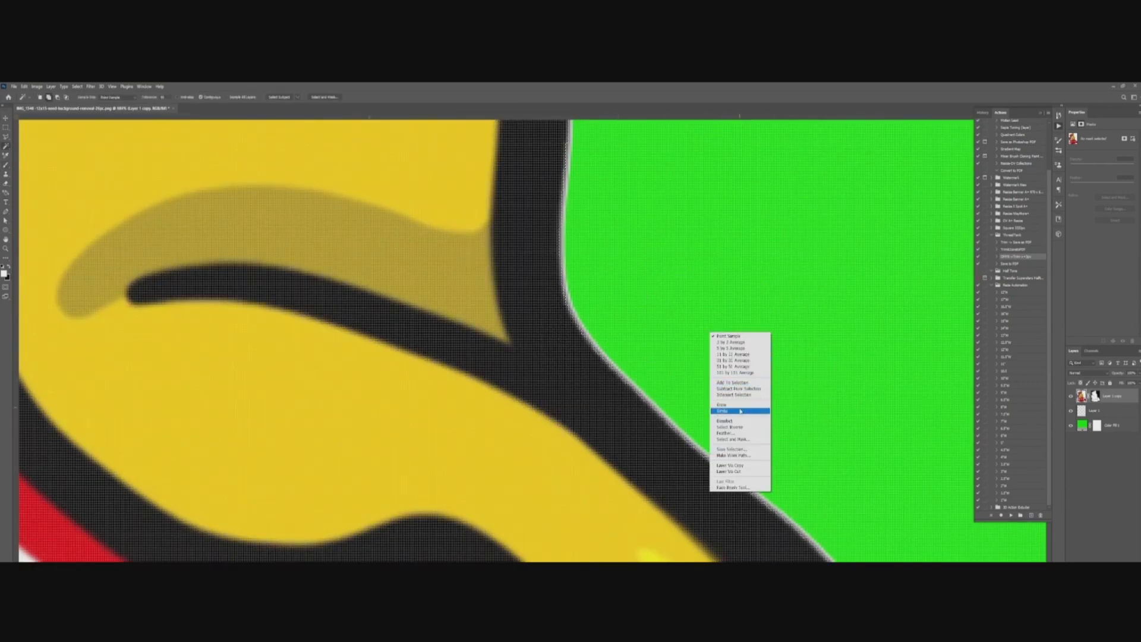
left_click(742, 427)
key("b")
left_click(1095, 396)
mouse_move(665, 351)
left_mouse_down()
mouse_move(636, 381)
mouse_move(682, 408)
left_mouse_up()
scroll(681, 409, "down", 5)
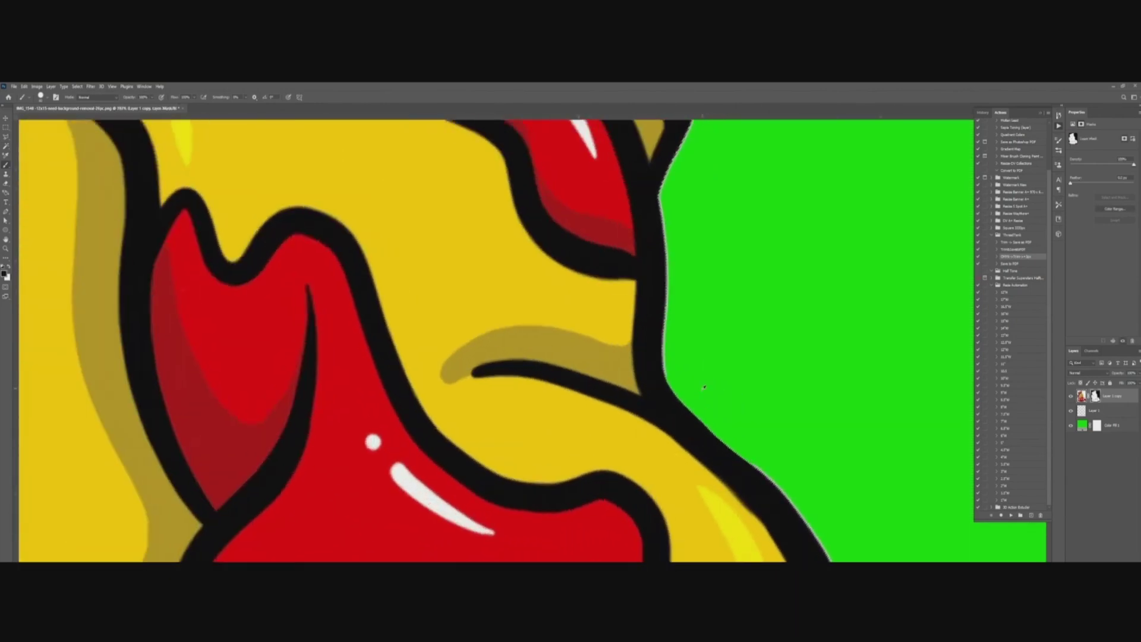
- Enlarge the brush and mask out the light fringe around the rest of the artwork's outline
scroll(731, 392, "down", 5)
key("bracketright")
key("bracketright")
key("bracketright")
key("bracketright")
key("bracketright")
key("bracketright")
key("bracketright")
key("bracketright")
key("bracketright")
key("bracketright")
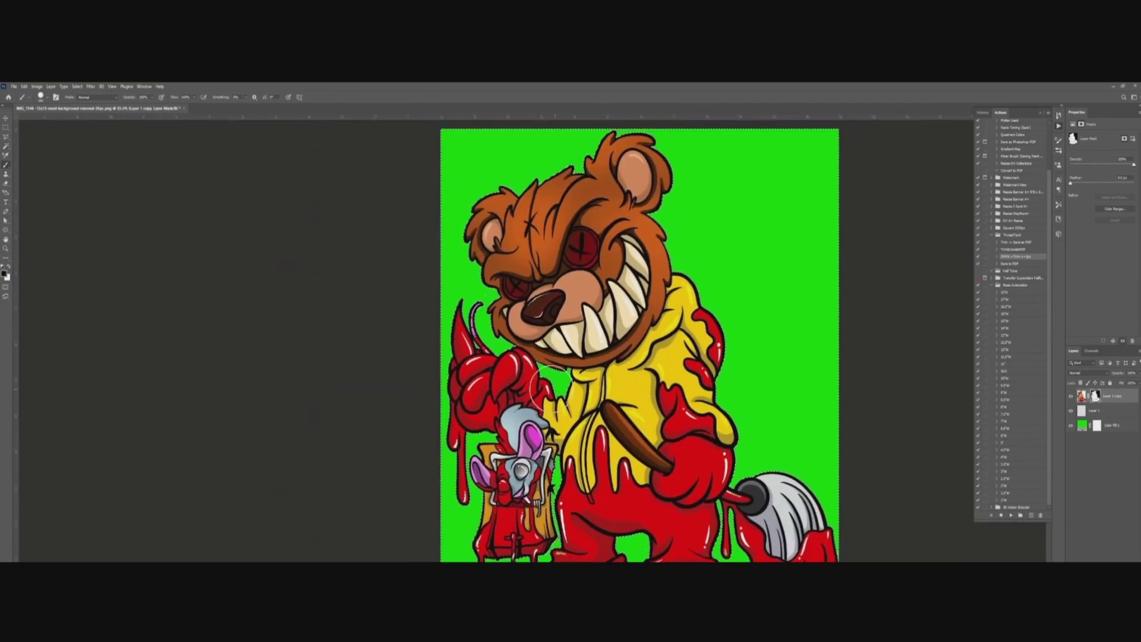
left_click_drag(478, 550, 542, 382)
scroll(736, 387, "up", 4)
- Switch to the layer beneath the artwork and fill green highlights with white using a smaller brush
key("alt+bracketleft")
left_click_drag(859, 322, 771, 430)
key("bracketleft")
key("bracketleft")
key("bracketleft")
key("bracketleft")
key("bracketleft")
key("bracketleft")
key("bracketleft")
key("bracketleft")
key("bracketleft")
key("bracketleft")
key("bracketleft")
key("bracketleft")
scroll(810, 369, "down", 3)
mouse_move(781, 214)
left_mouse_down()
mouse_move(770, 323)
mouse_move(808, 513)
left_mouse_up()
left_click_drag(496, 178, 524, 348)
scroll(524, 348, "up", 3)
- Paint white behind the green parts of the highlights on the toe claws of both feet
key("ctrl+0")
scroll(566, 479, "up", 7)
scroll(751, 377, "down", 2)
left_click_drag(414, 484, 515, 380)
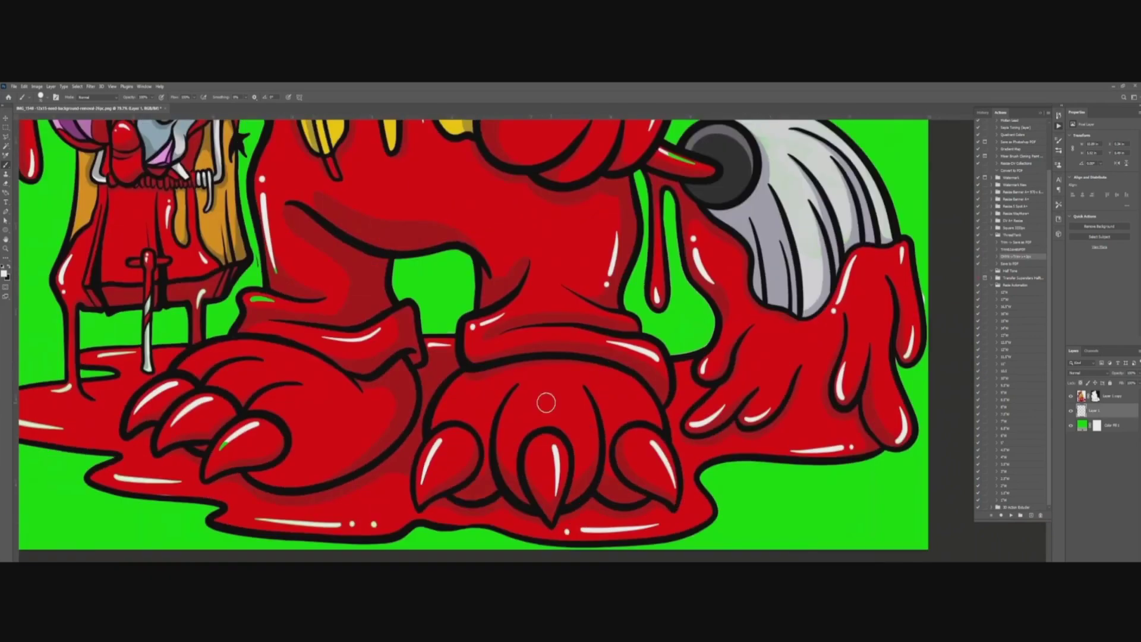
left_click_drag(222, 444, 319, 423)
left_click_drag(368, 286, 351, 276)
- Fill the remaining green highlights in the artwork with white on the layer beneath it
scroll(405, 261, "down", 2)
scroll(639, 249, "up", 7)
left_click_drag(604, 429, 642, 444)
scroll(687, 450, "down", 3)
left_click_drag(483, 235, 649, 354)
scroll(649, 353, "down", 2)
scroll(650, 352, "down", 3)
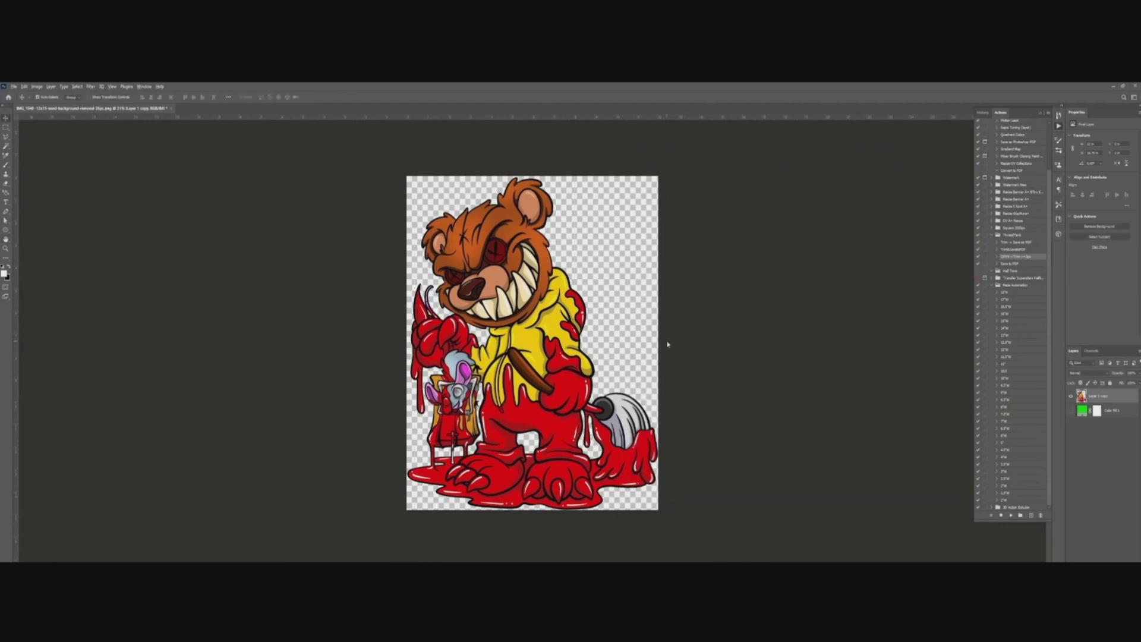
- Try to save a copy of the transparent artwork in PNG format
key("ctrl+alt+s")
left_click(153, 248)
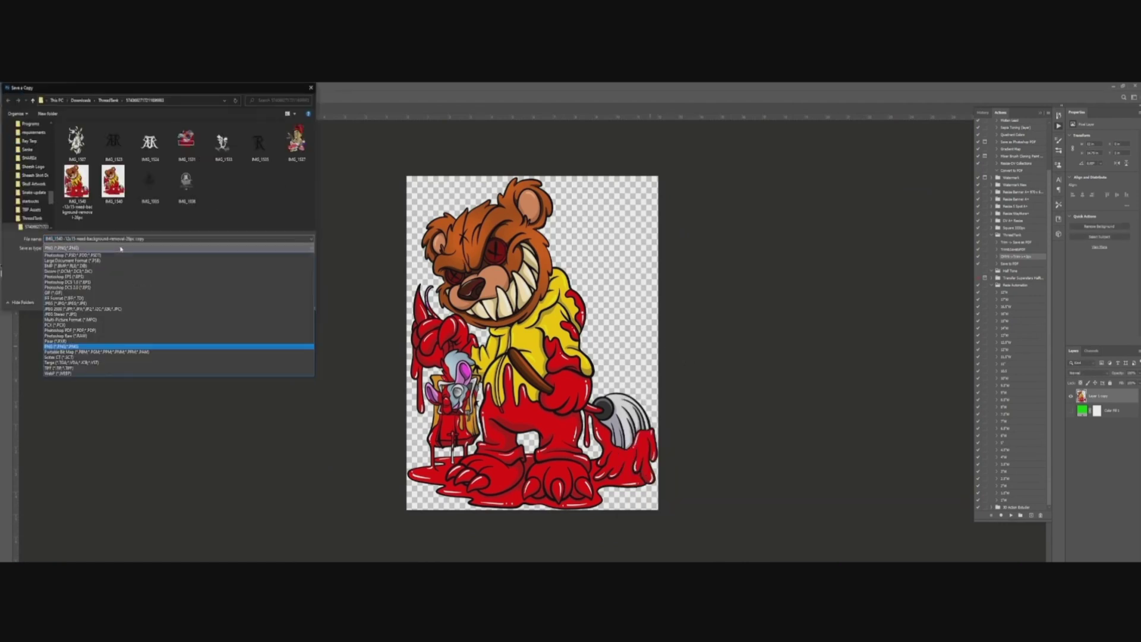
left_click(113, 331)
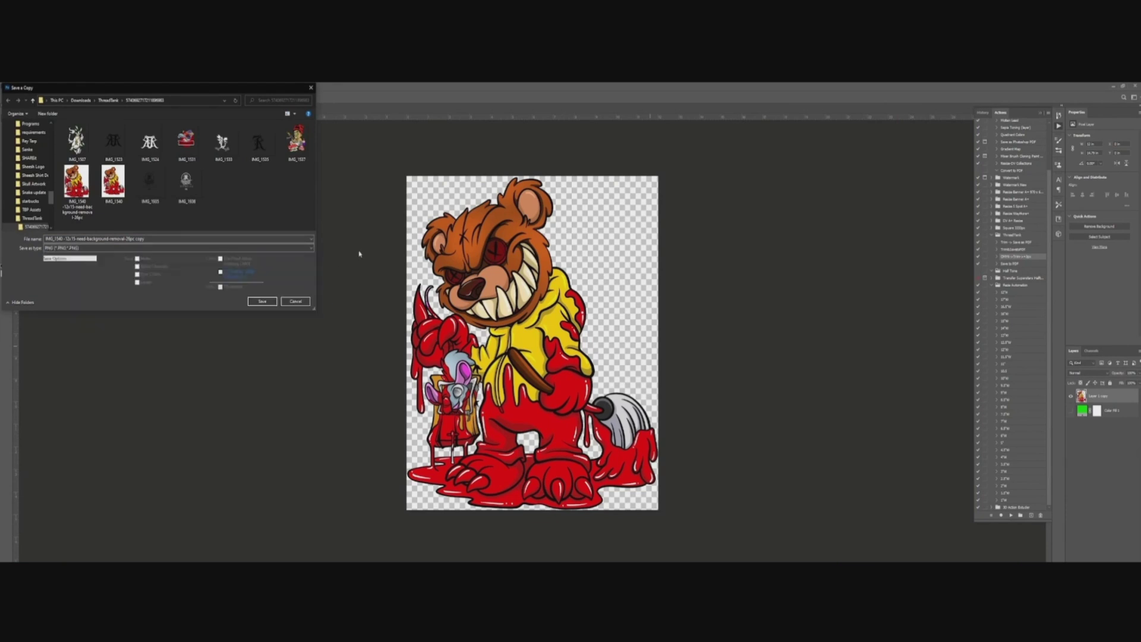
key("Return")
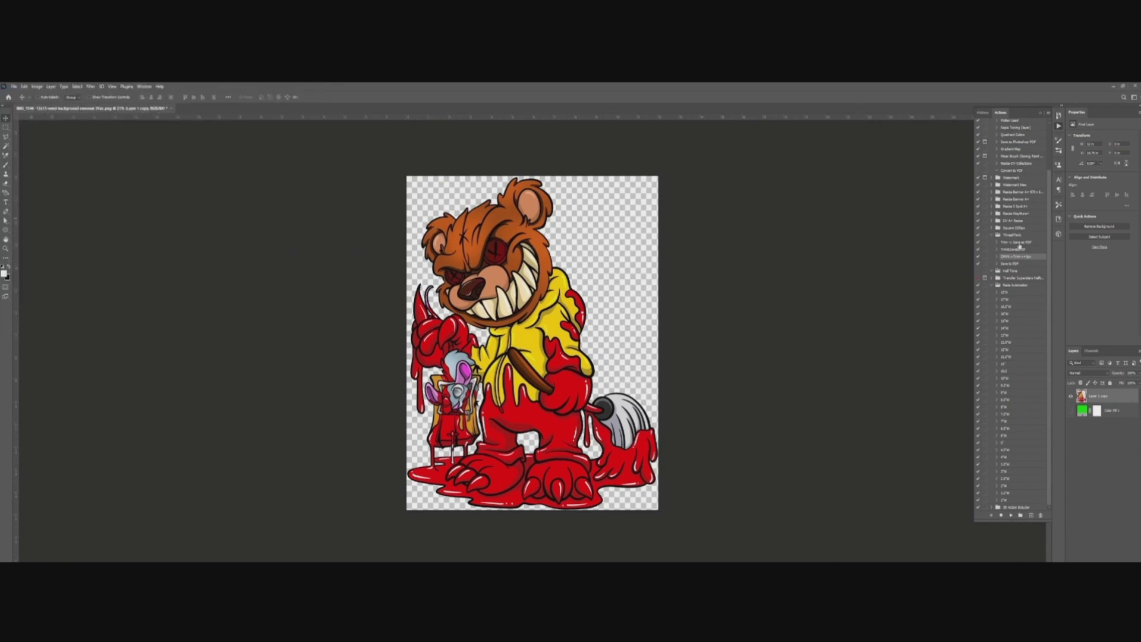
- Run the recorded PDF export action on the artwork and merge the layers for the colour mode change
left_click(1011, 516)
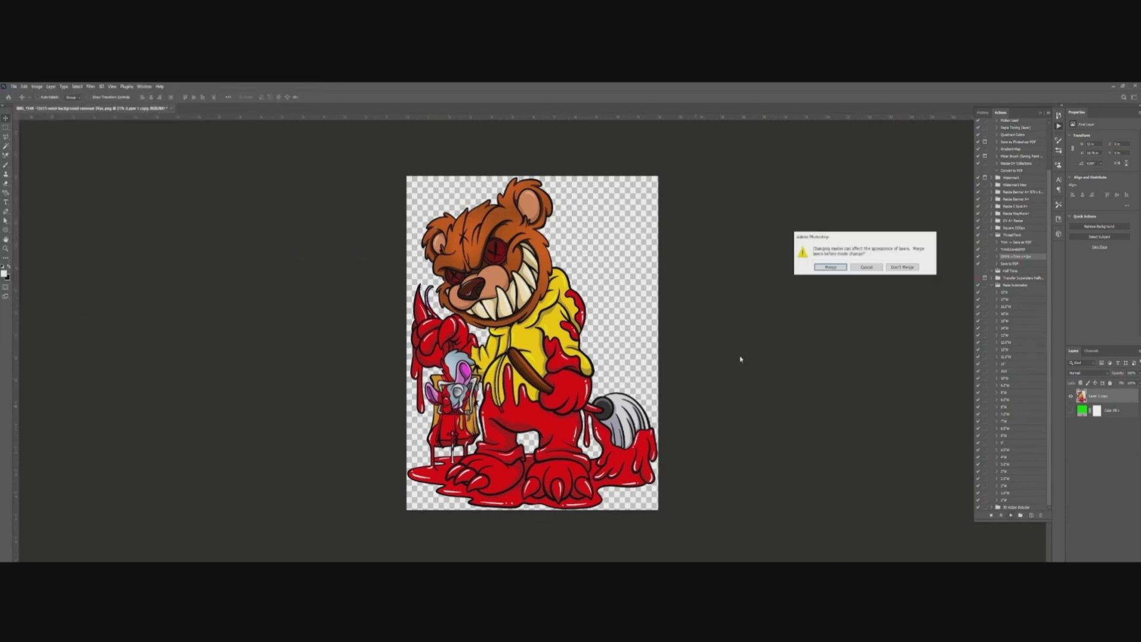
left_click(831, 268)
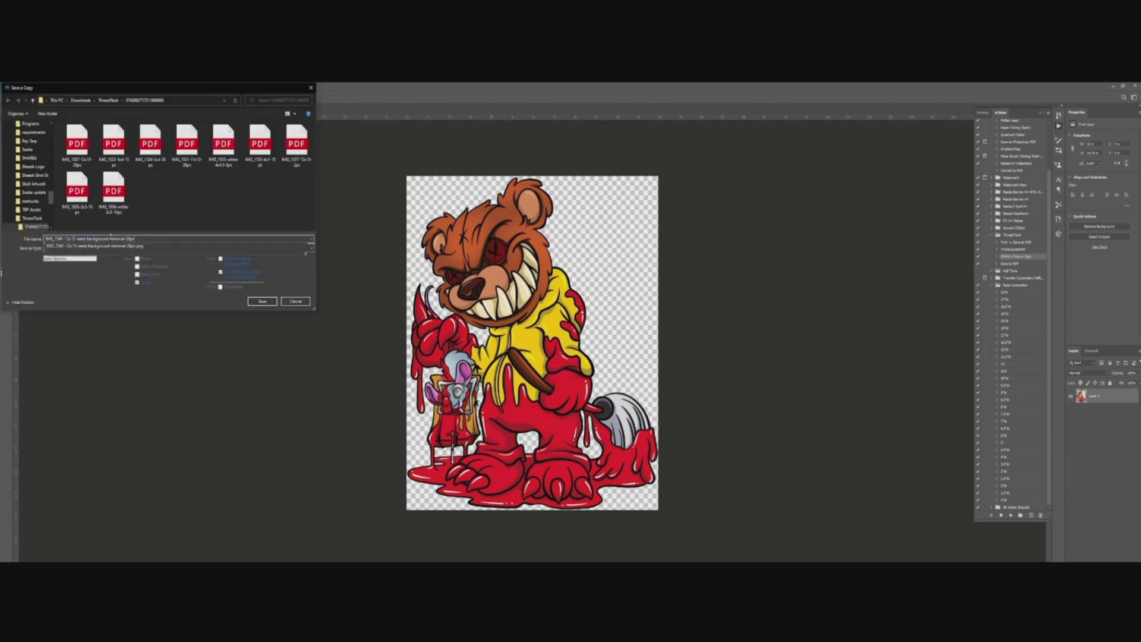